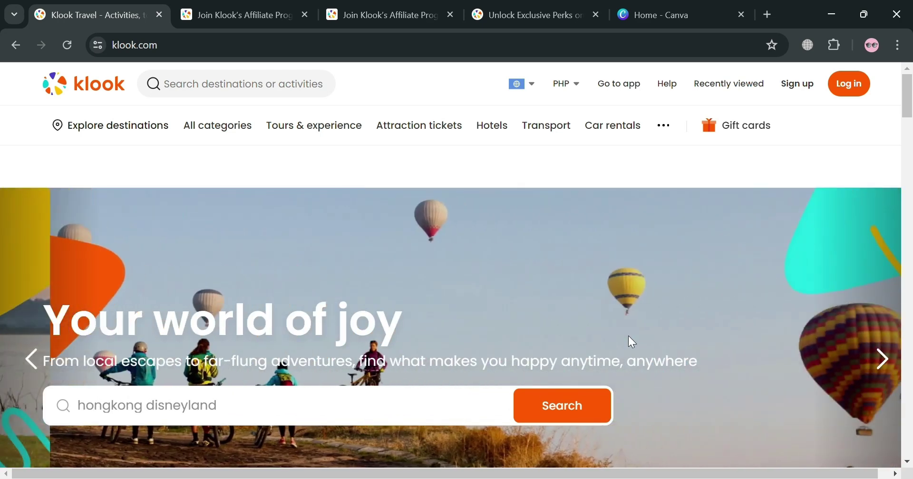
- Scroll the klook.com homepage to the footer and find Affiliate Partnership under Partnerships
scroll(628, 337, down, 5)
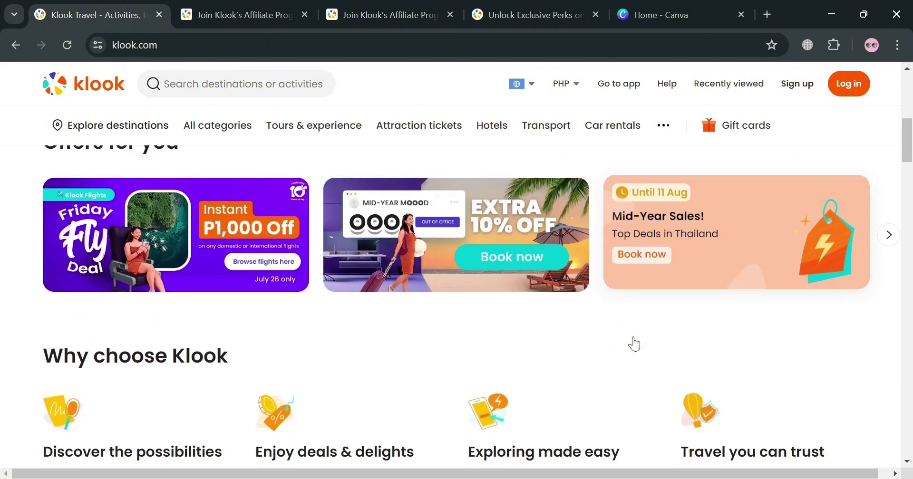
scroll(635, 343, down, 3)
scroll(485, 385, up, 5)
scroll(527, 270, down, 4)
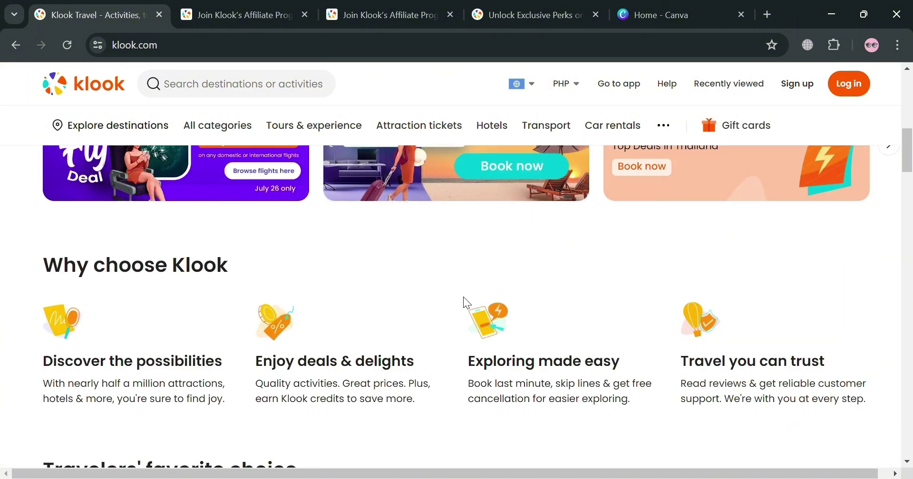
scroll(462, 297, down, 4)
scroll(229, 274, up, 2)
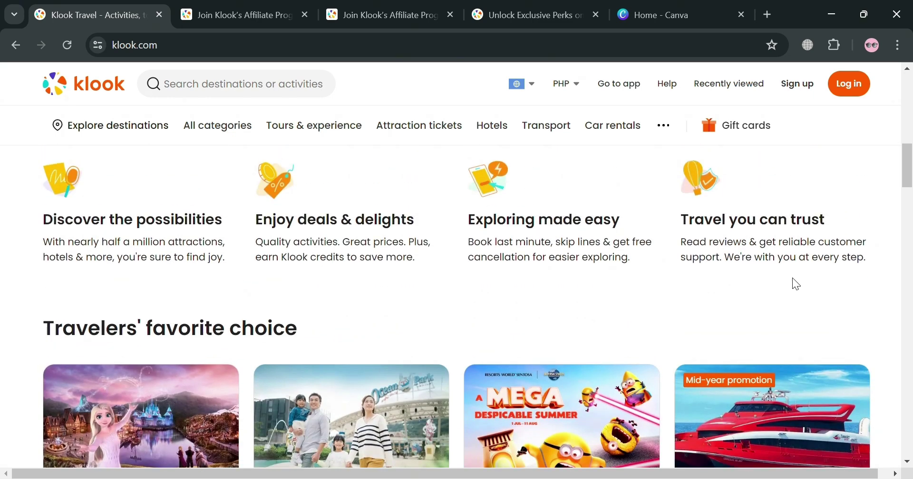
scroll(792, 283, down, 4)
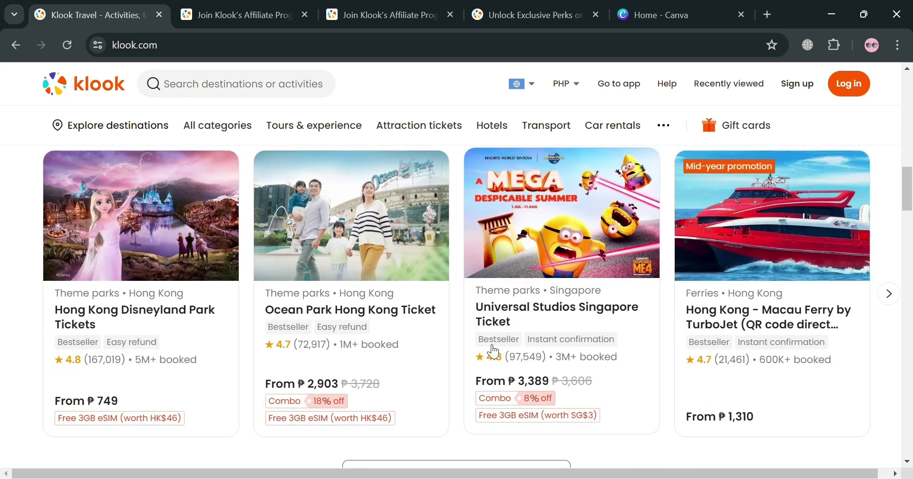
scroll(494, 351, down, 8)
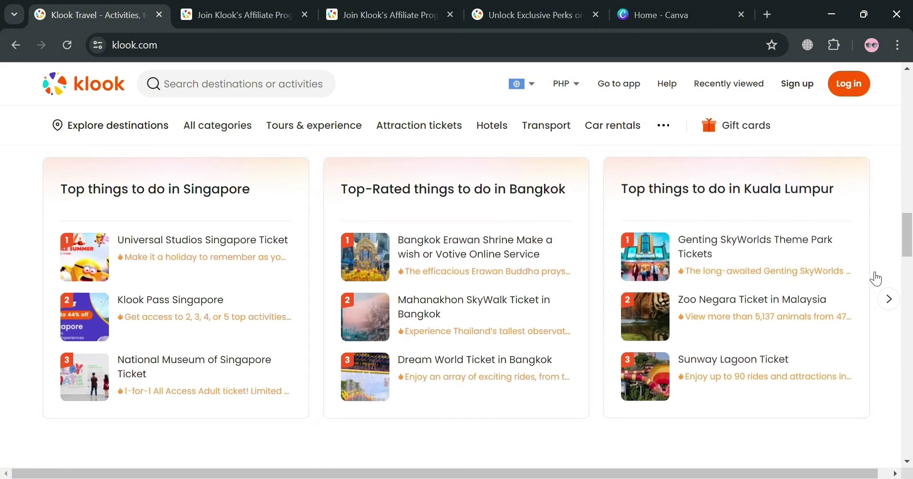
scroll(876, 279, down, 5)
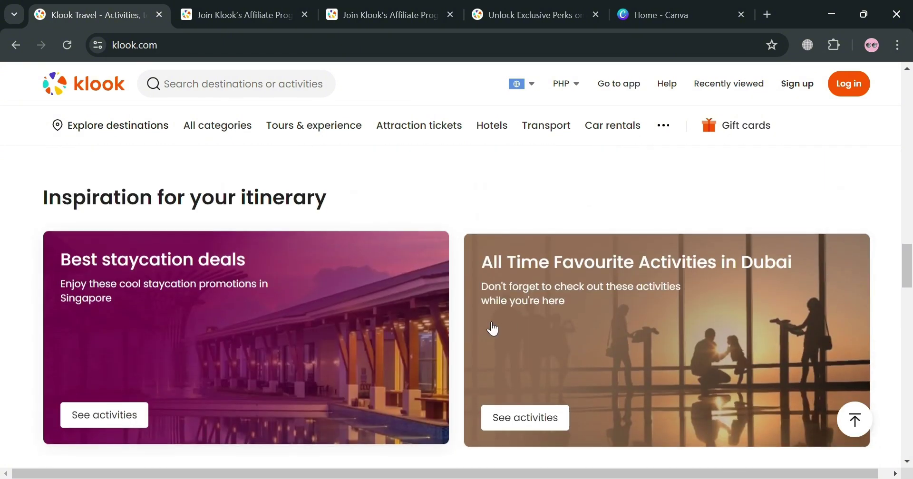
scroll(578, 315, down, 1)
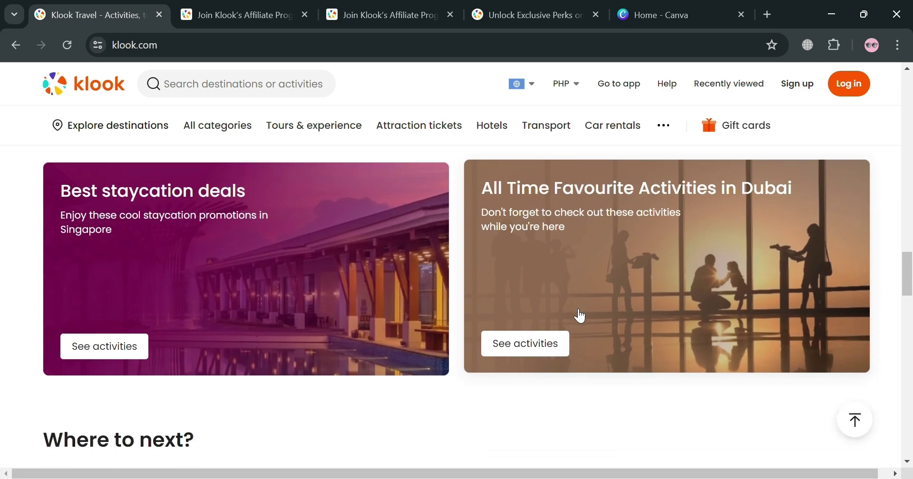
scroll(579, 316, down, 3)
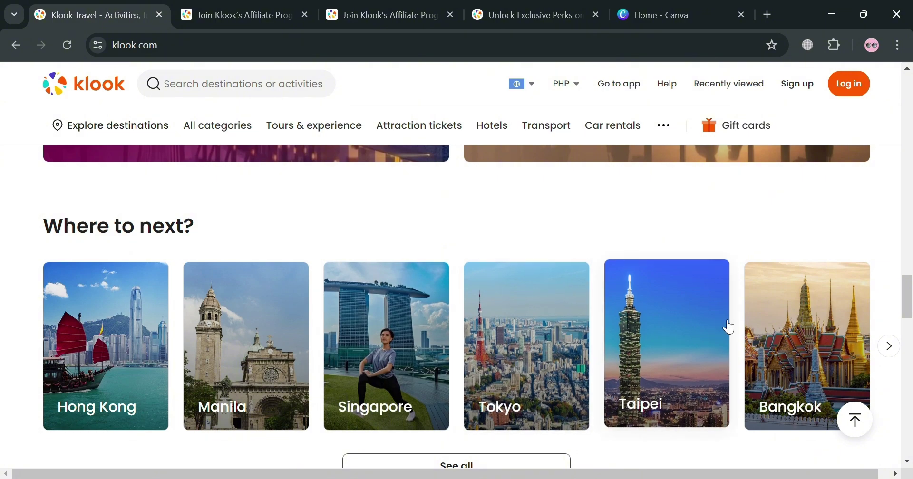
scroll(703, 243, down, 2)
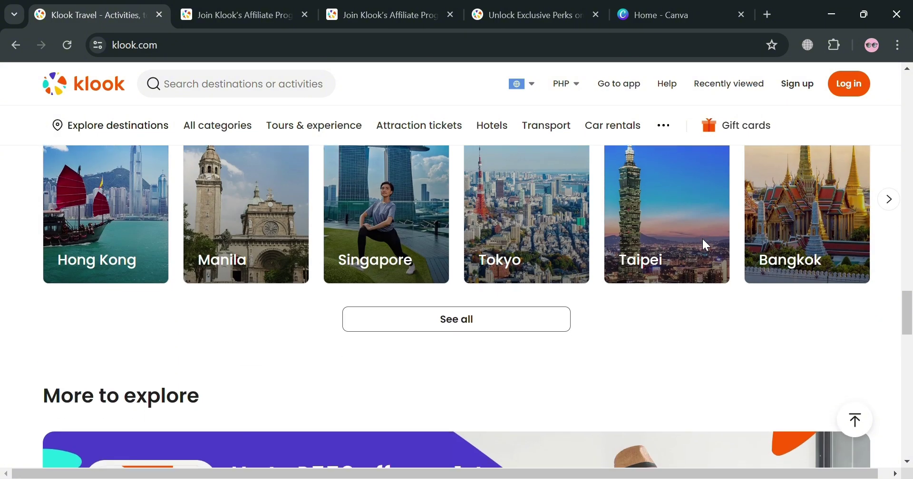
scroll(705, 244, down, 7)
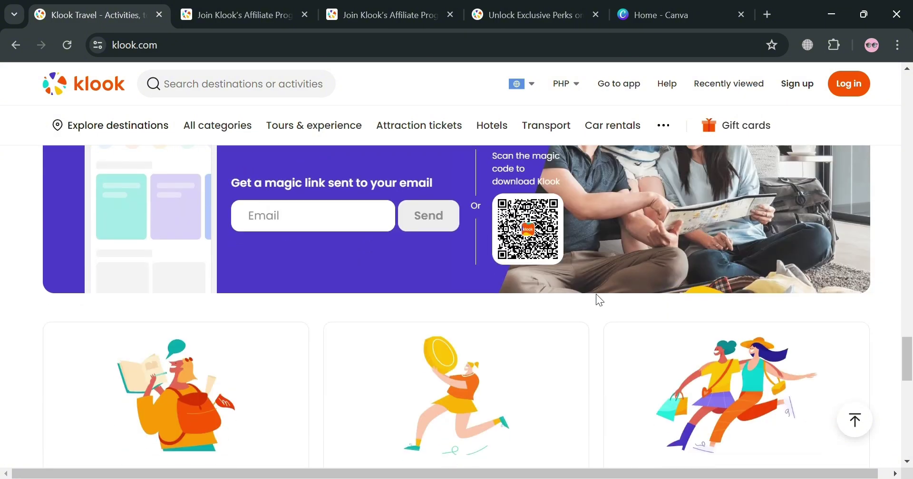
scroll(593, 300, down, 5)
scroll(594, 301, up, 4)
scroll(452, 367, down, 10)
scroll(450, 346, up, 10)
scroll(452, 350, down, 8)
scroll(454, 349, down, 3)
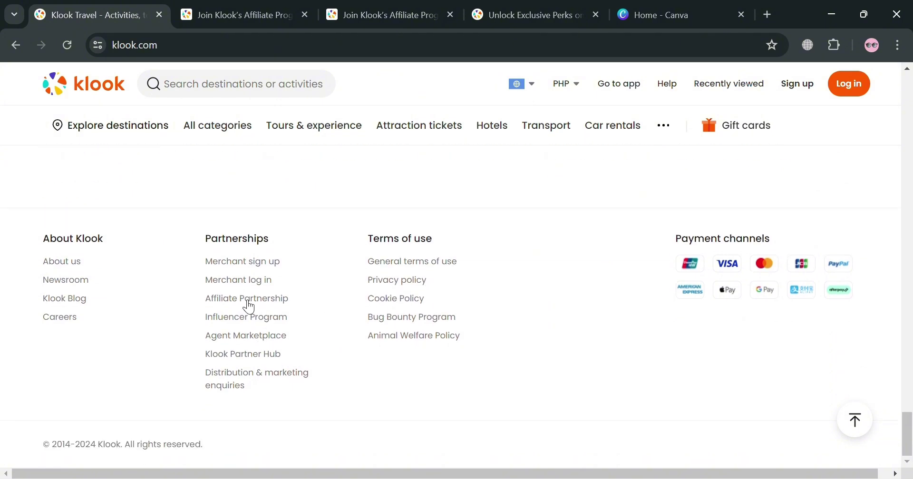
- Browse the affiliate.klook.com page's benefits, testimonials and FAQs, then return up toward Get started
click(273, 7)
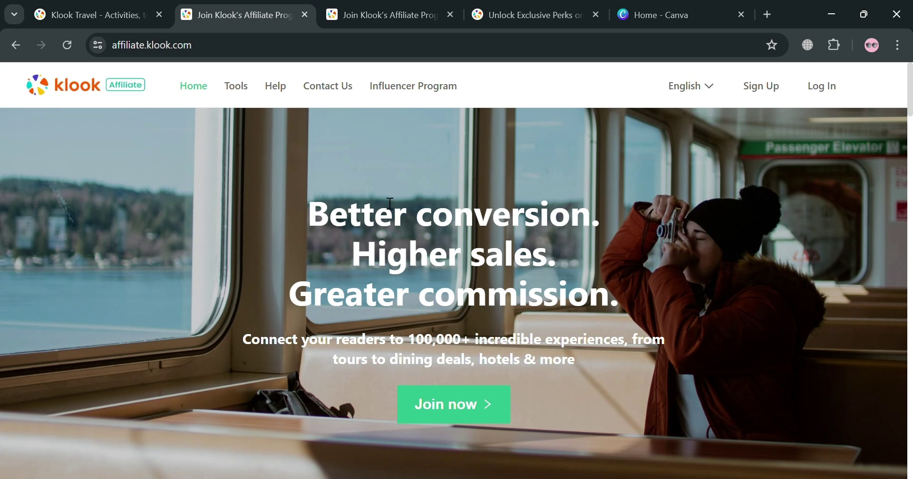
scroll(392, 188, down, 8)
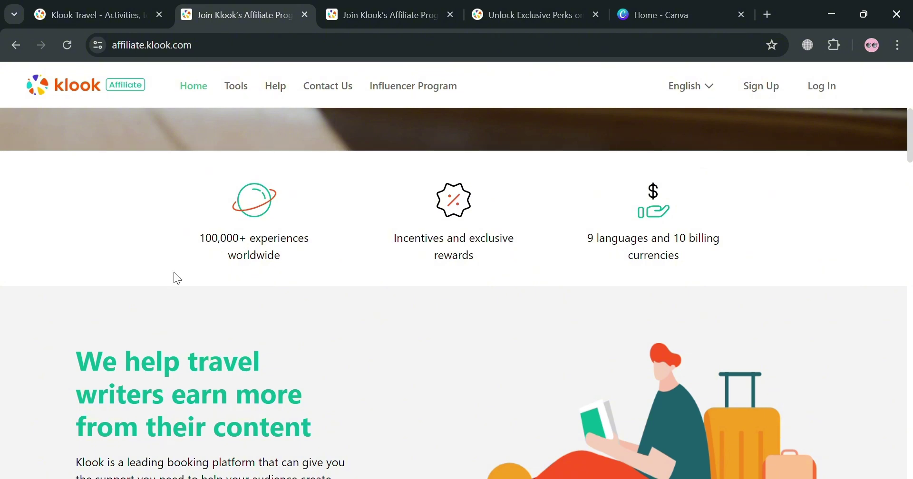
scroll(546, 195, down, 7)
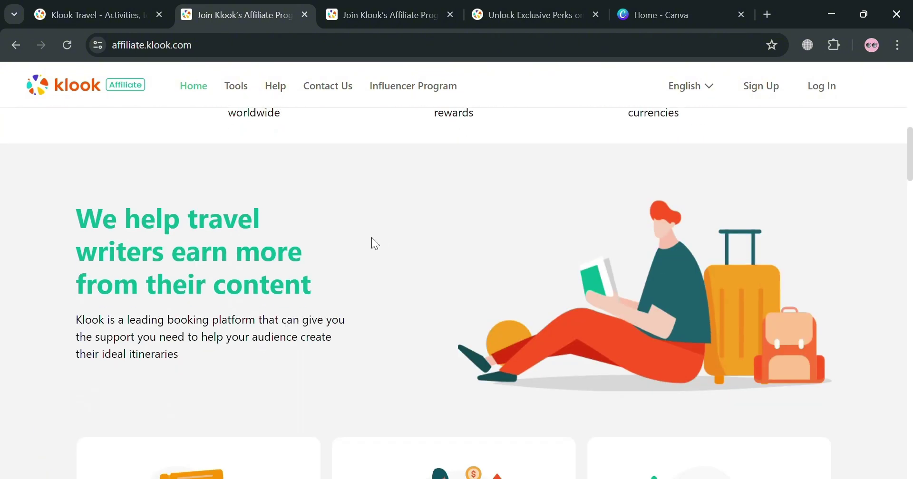
scroll(332, 246, down, 3)
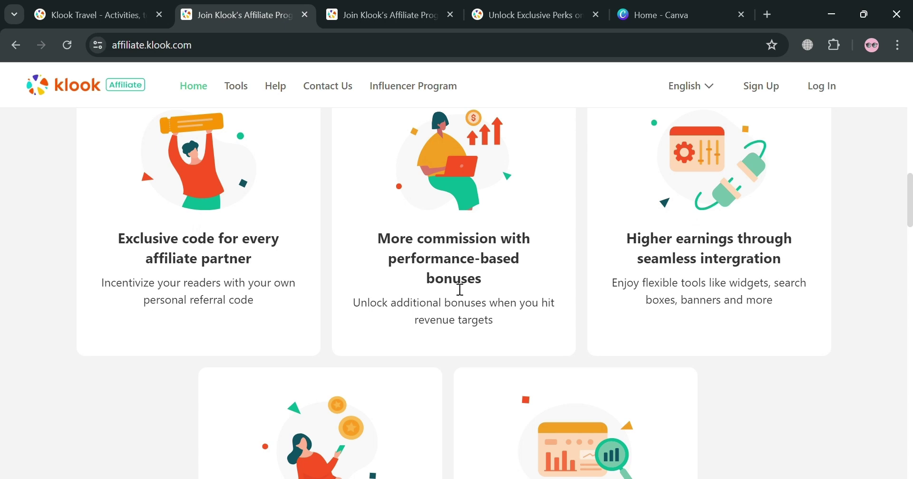
scroll(817, 237, down, 4)
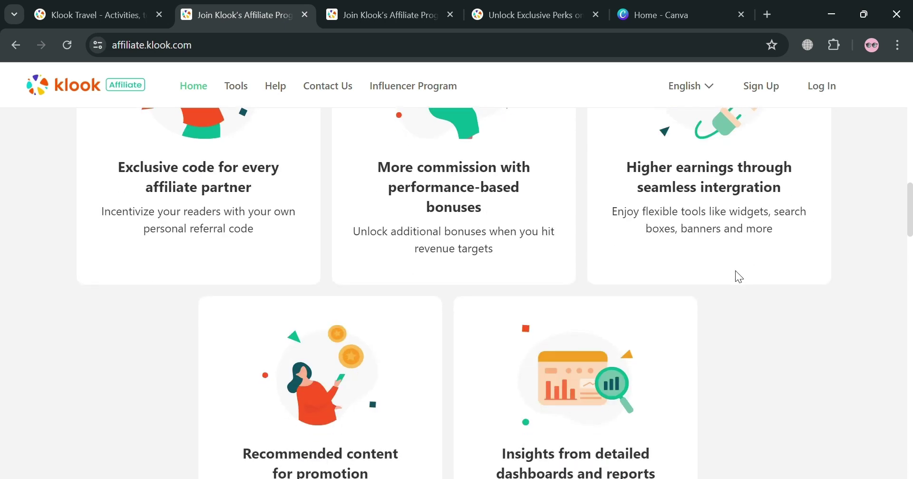
scroll(270, 390, down, 10)
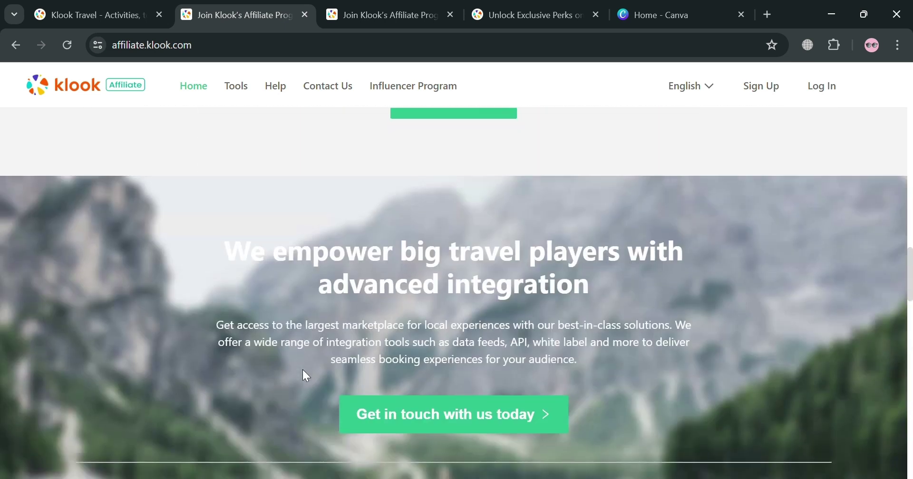
scroll(301, 371, down, 12)
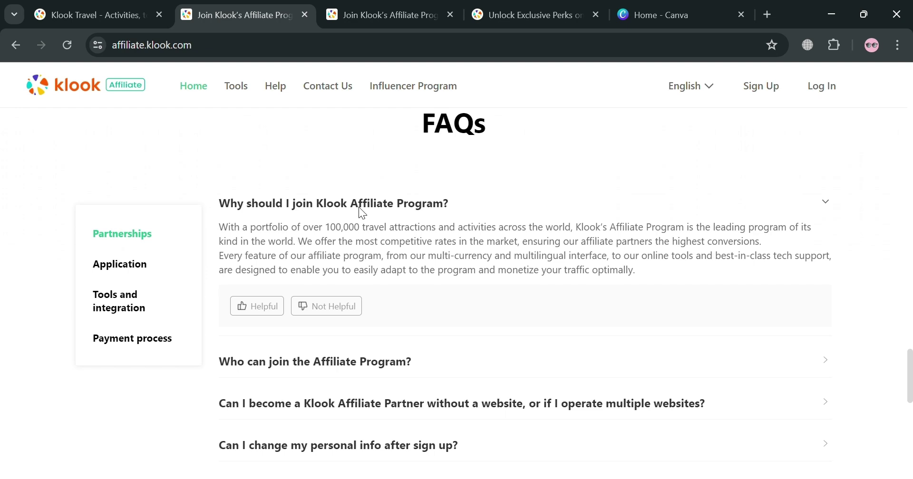
scroll(358, 207, down, 3)
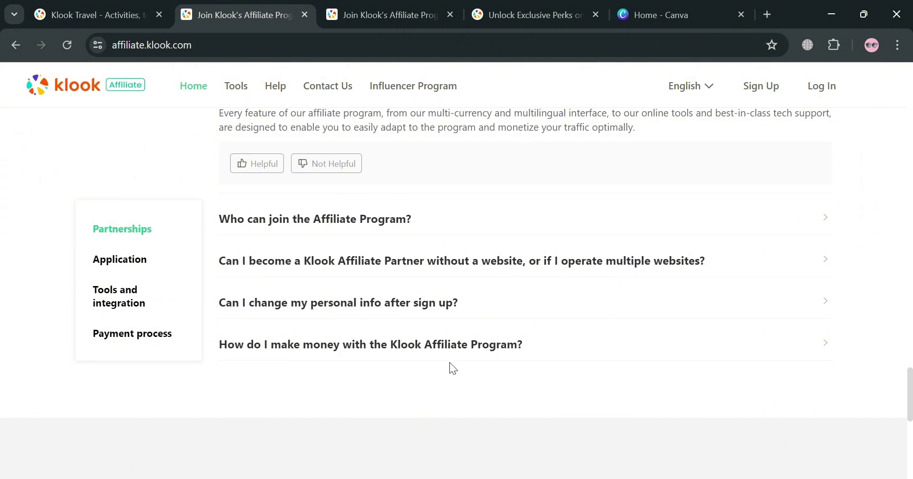
scroll(412, 335, down, 4)
scroll(285, 278, up, 4)
scroll(545, 239, up, 10)
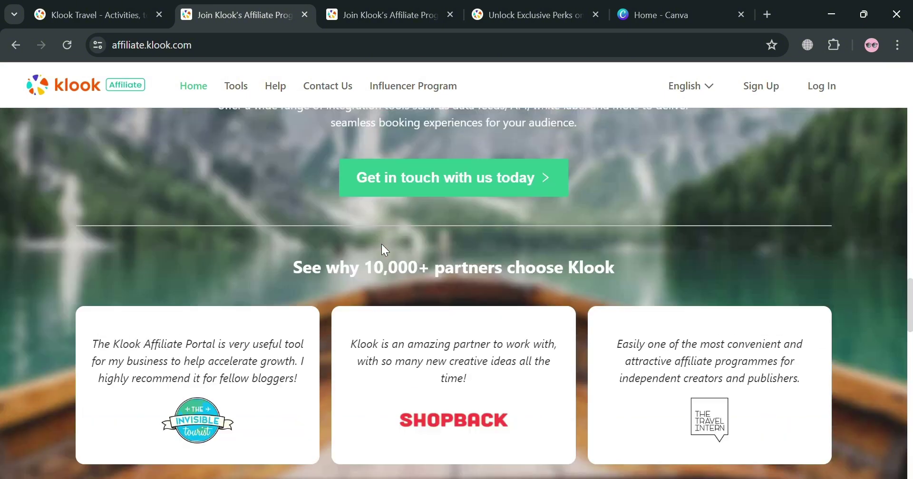
scroll(383, 246, up, 10)
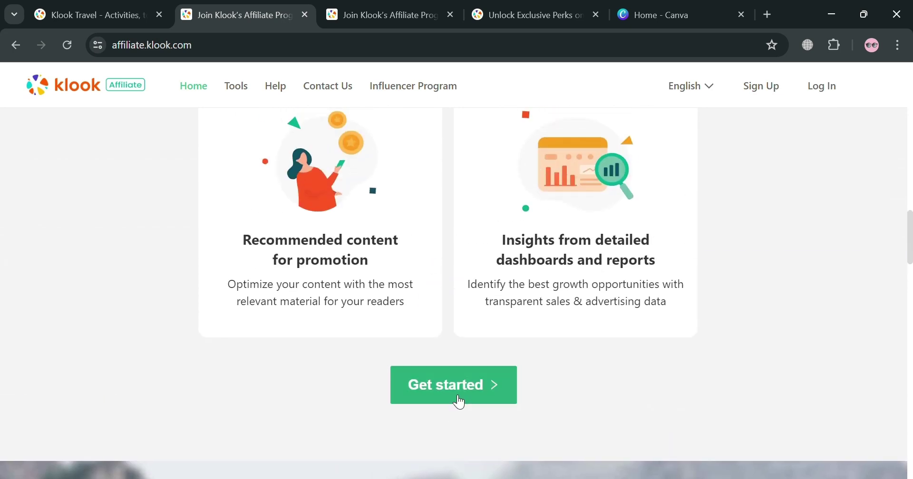
- Sign up in the Sign Up modal with a Gmail address and the account password
click(364, 6)
click(438, 309)
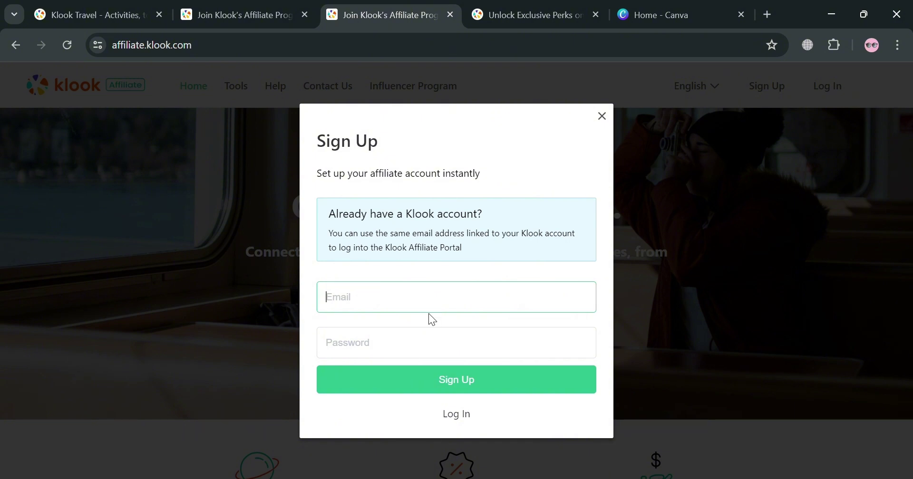
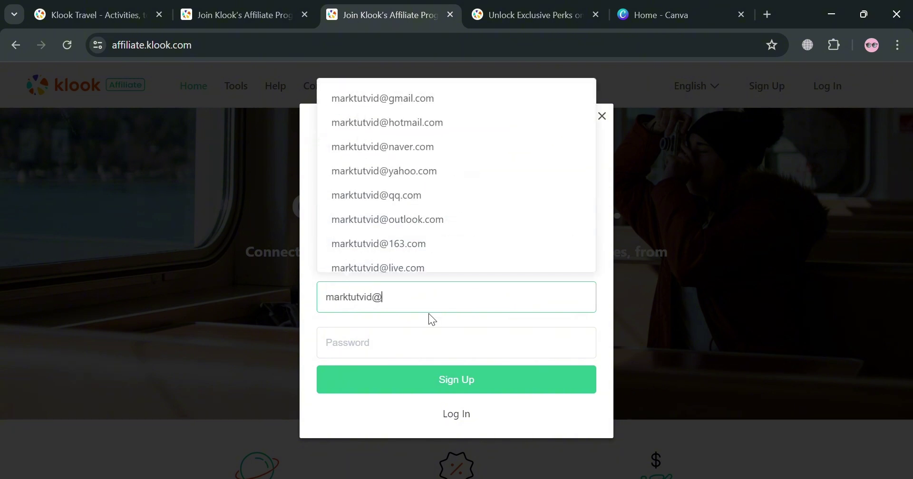
click(440, 106)
click(454, 343)
key(ctrl+v)
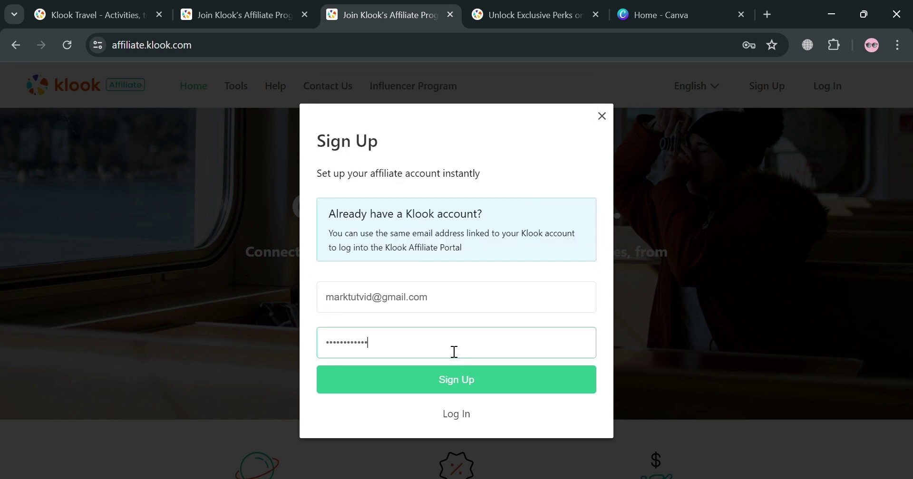
click(459, 385)
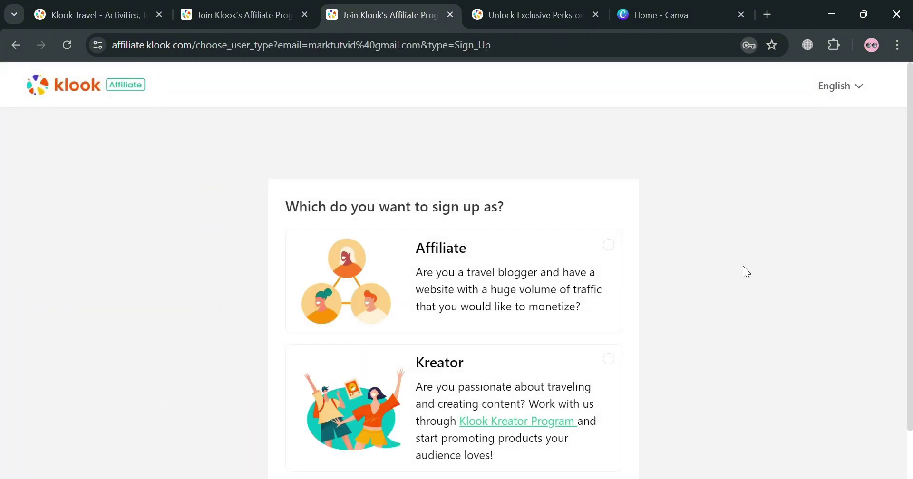
- Choose the Affiliate account type instead of Kreator and confirm it
scroll(475, 271, down, 1)
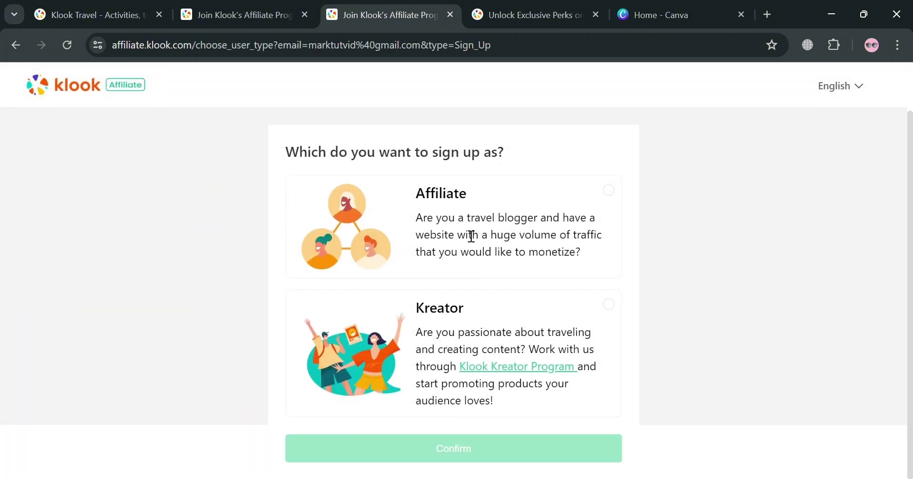
click(474, 208)
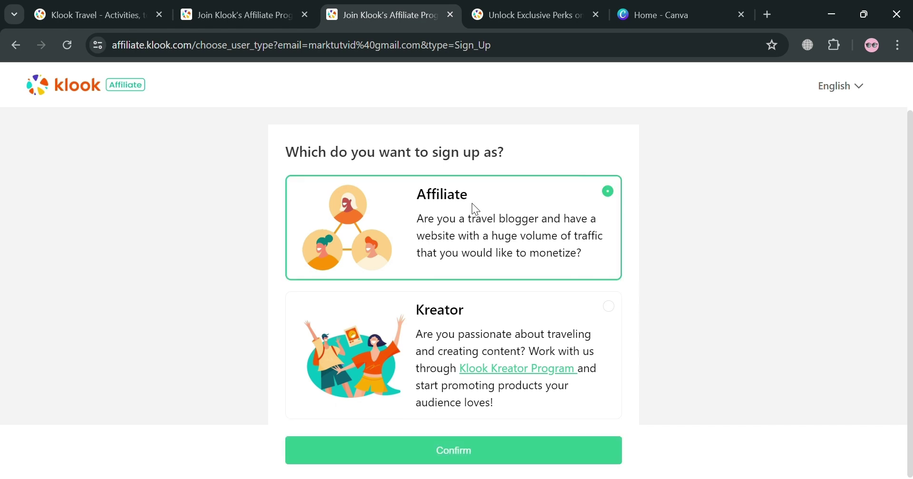
click(482, 451)
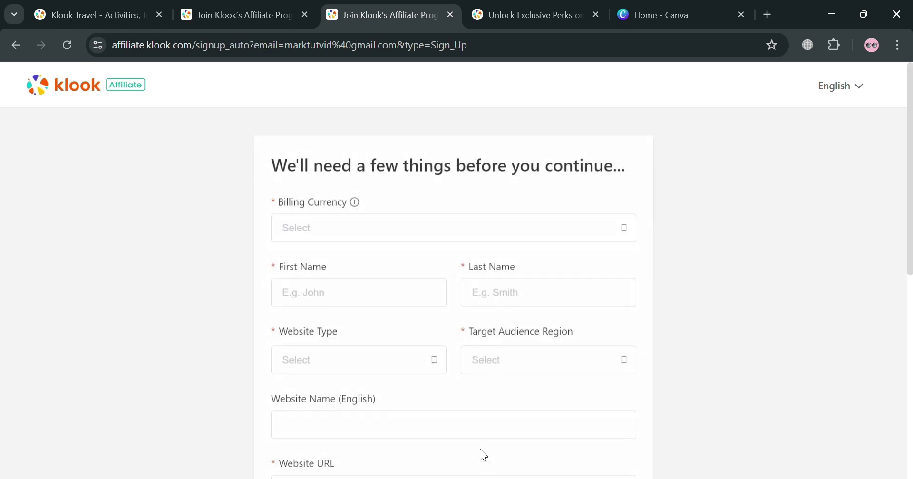
- Set the billing currency to USD | U.S. Dollar, replacing an initial PHP choice
scroll(345, 271, down, 6)
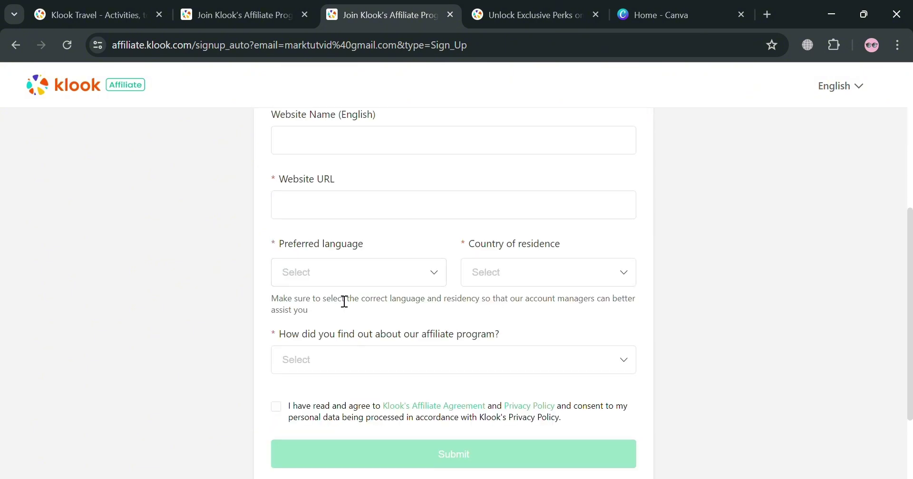
scroll(344, 302, up, 6)
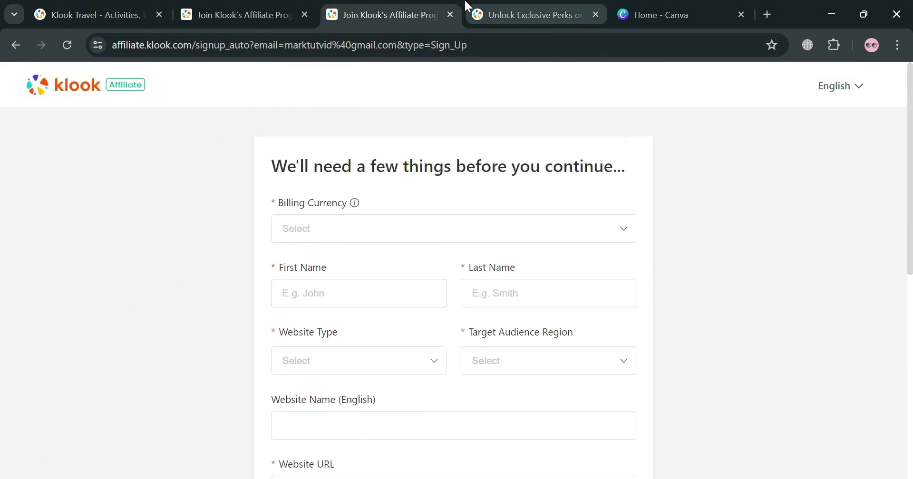
scroll(358, 253, down, 2)
click(393, 159)
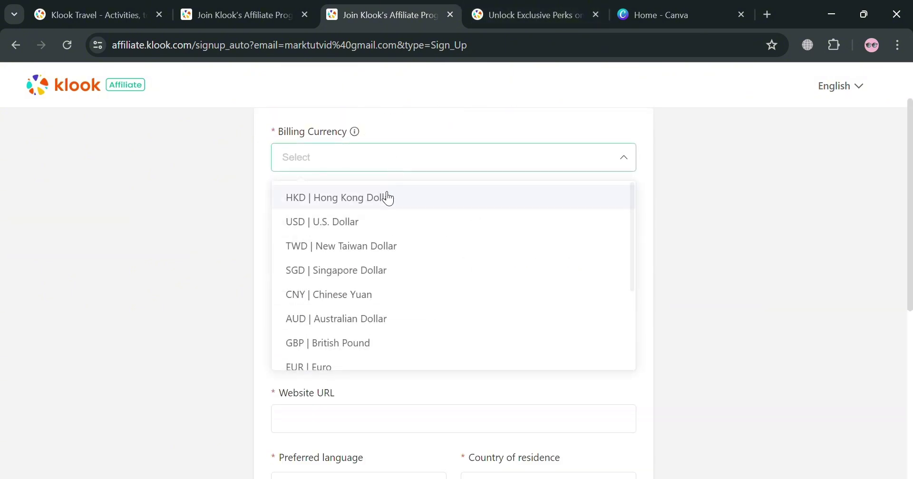
scroll(367, 232, down, 5)
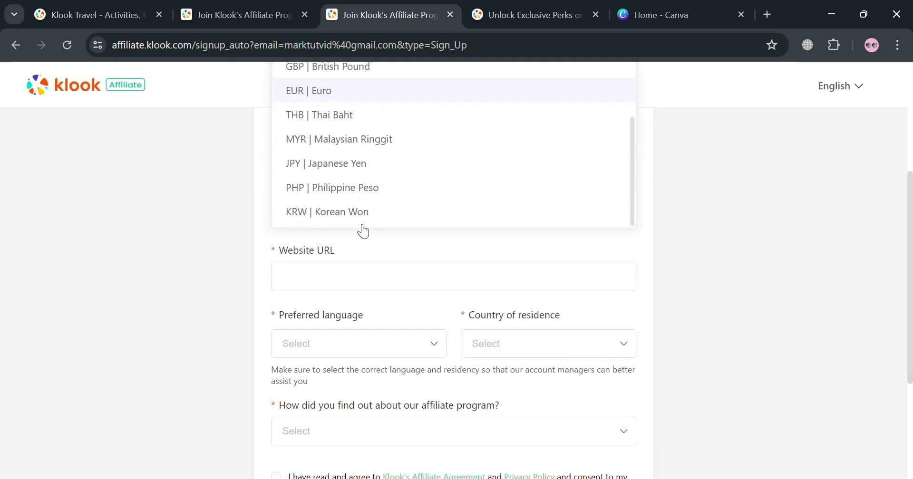
click(369, 193)
scroll(375, 209, down, 3)
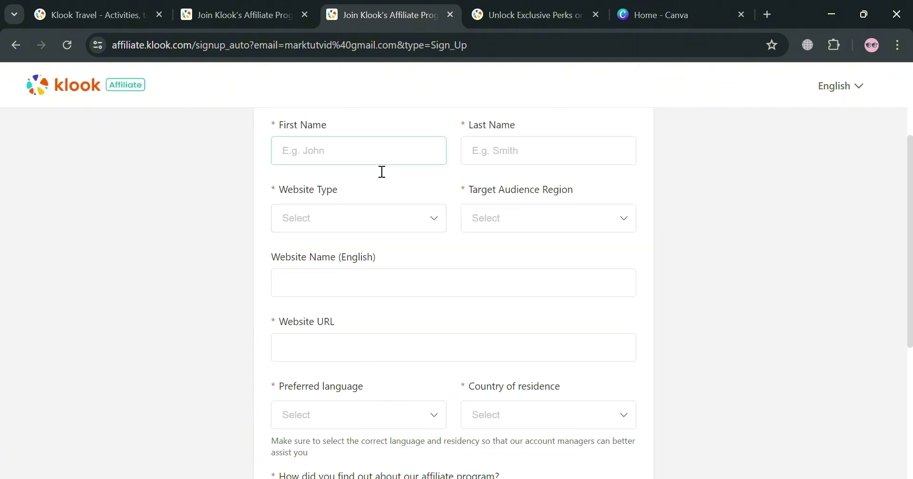
scroll(381, 171, up, 2)
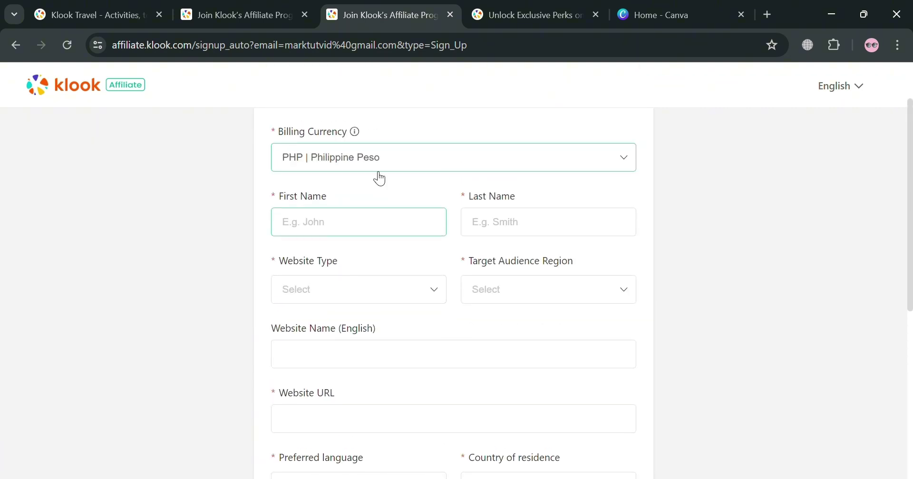
click(430, 165)
scroll(356, 304, up, 2)
scroll(359, 307, up, 1)
click(361, 223)
- Enter the first and last name and set the website type to E-commerce
click(364, 234)
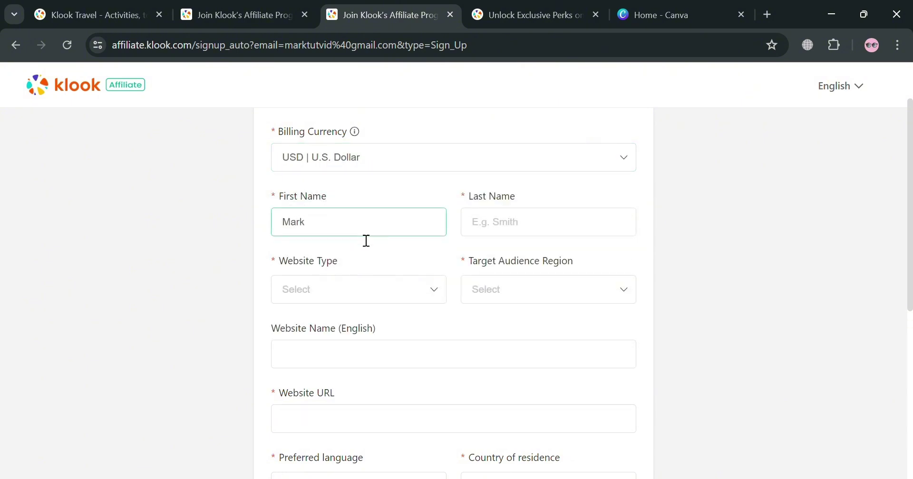
click(511, 232)
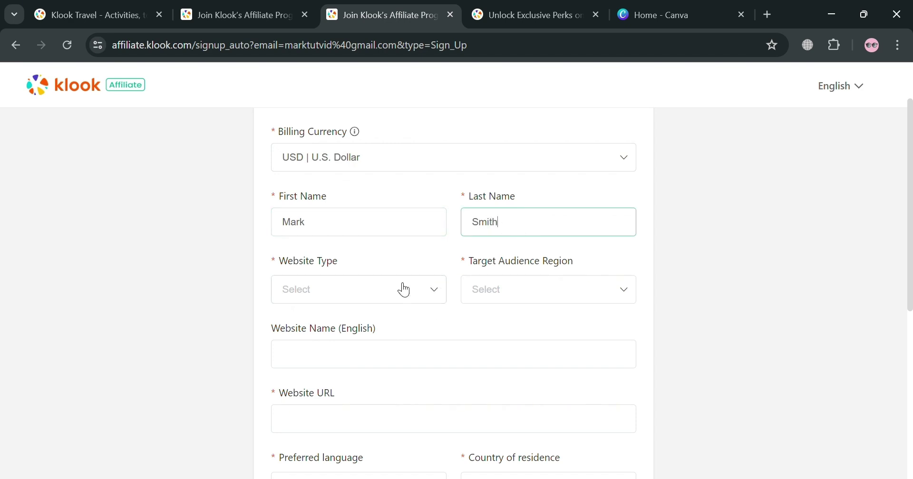
click(404, 290)
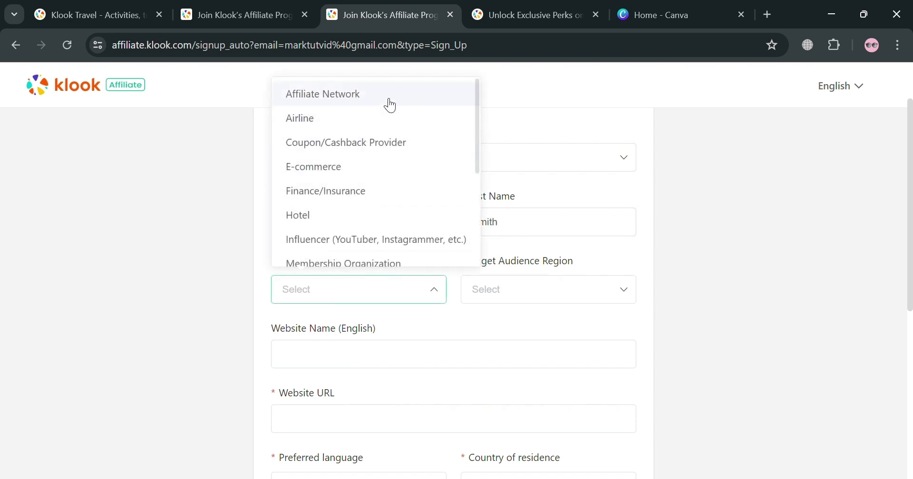
click(419, 223)
click(432, 292)
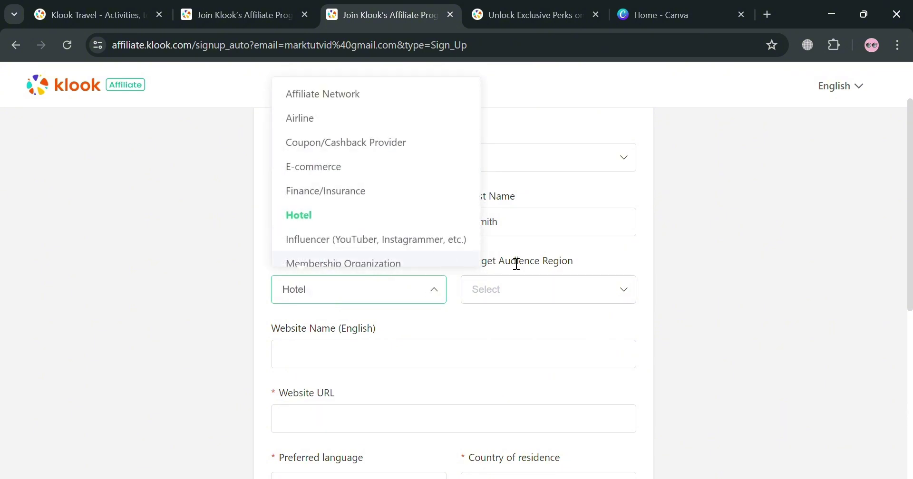
click(423, 166)
- Set the target audience region to South Korea
click(579, 289)
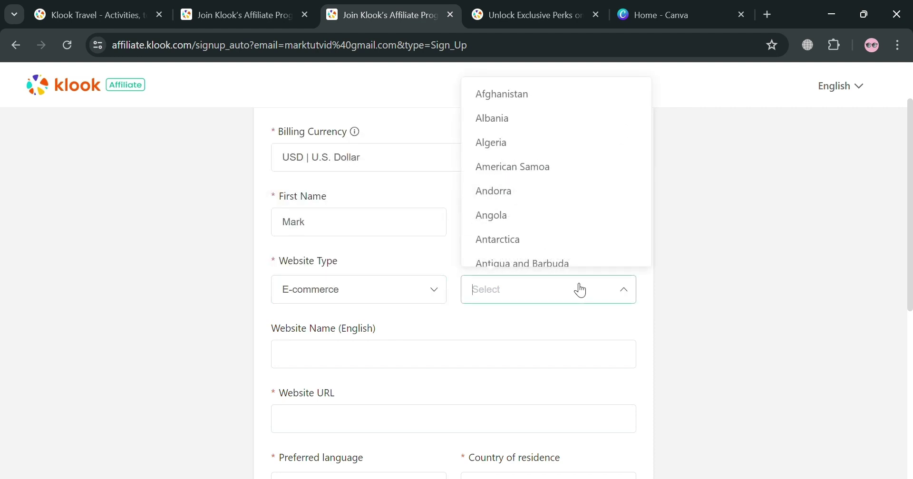
scroll(581, 214, down, 10)
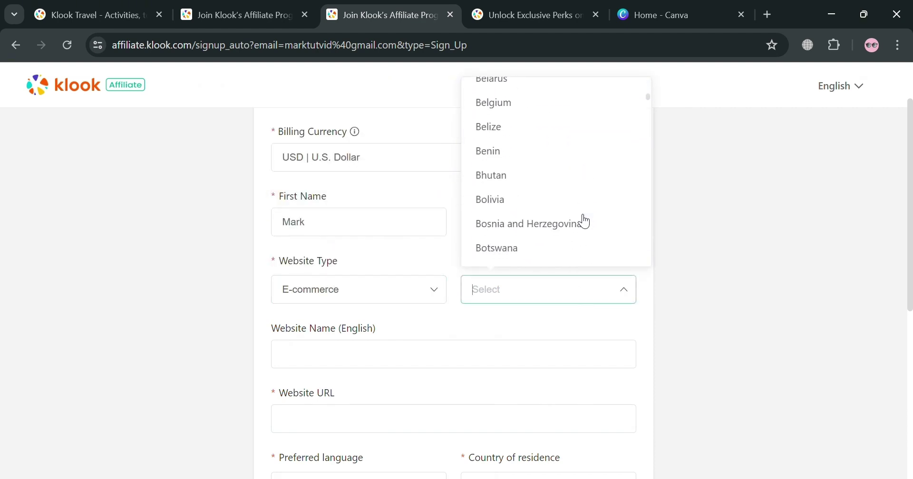
scroll(594, 238, down, 4)
click(572, 289)
click(556, 287)
scroll(542, 255, down, 8)
scroll(542, 254, down, 10)
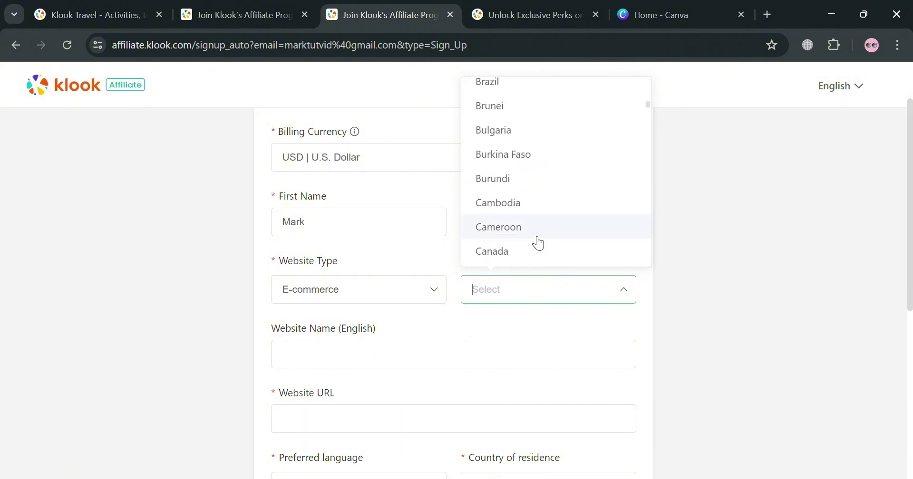
text(u)
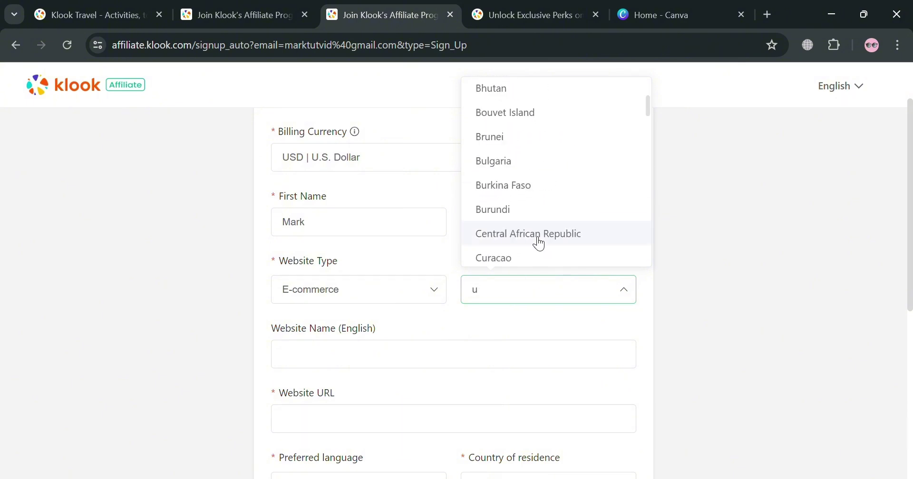
scroll(538, 242, down, 10)
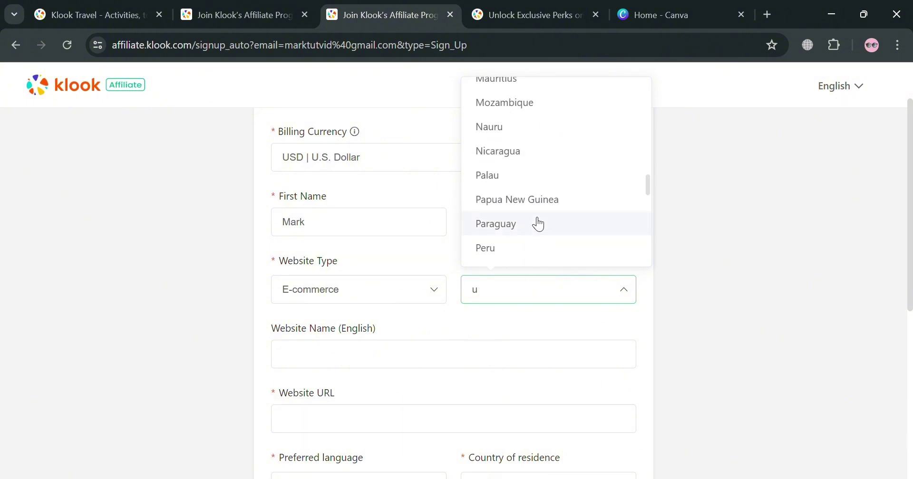
scroll(533, 183, down, 4)
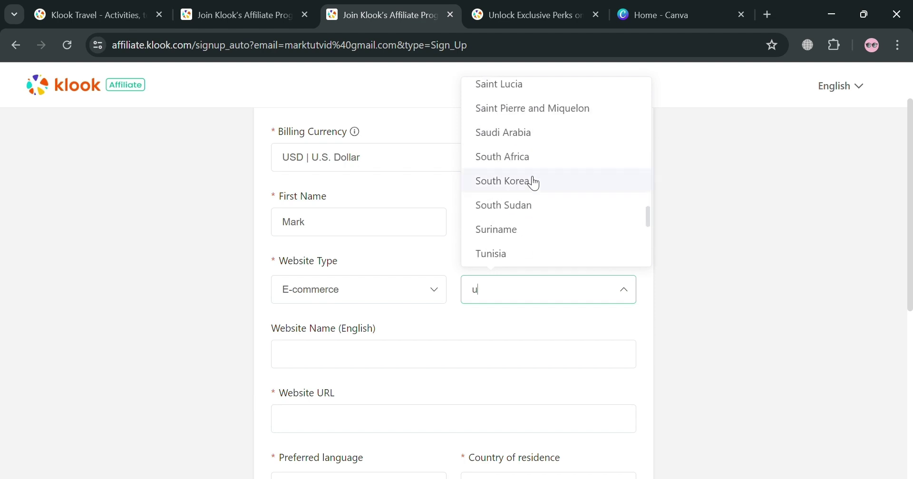
click(561, 179)
scroll(438, 320, down, 2)
- Enter the website name 'Google' and the website URL google.com
click(379, 284)
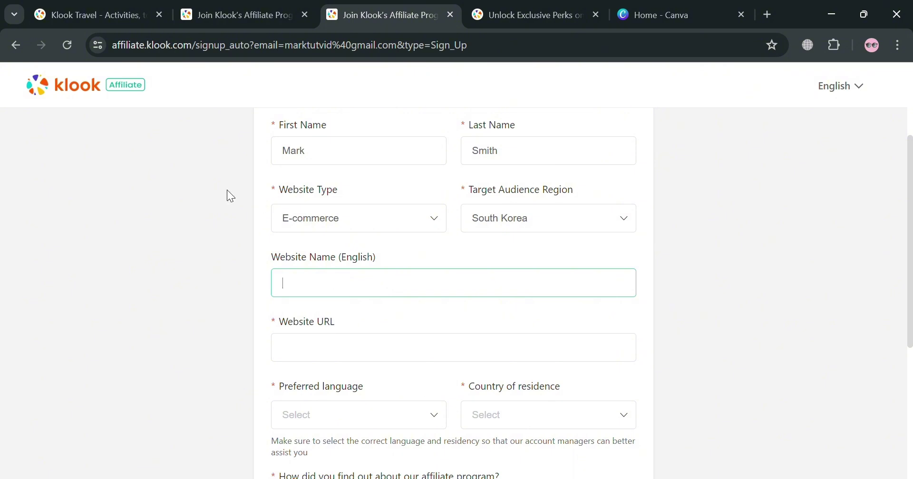
text(Google.)
click(358, 361)
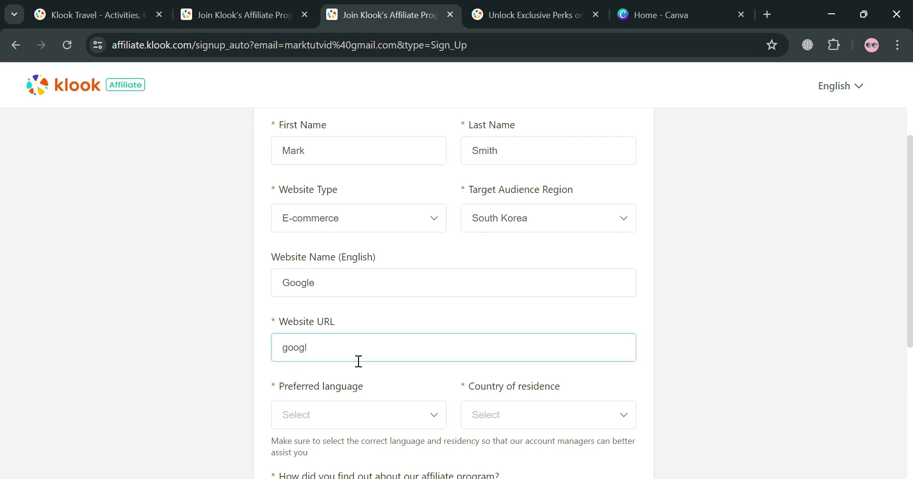
text(google.com)
- Choose English language, United States residence, and Klook website as the referral source
click(408, 420)
scroll(407, 420, down, 1)
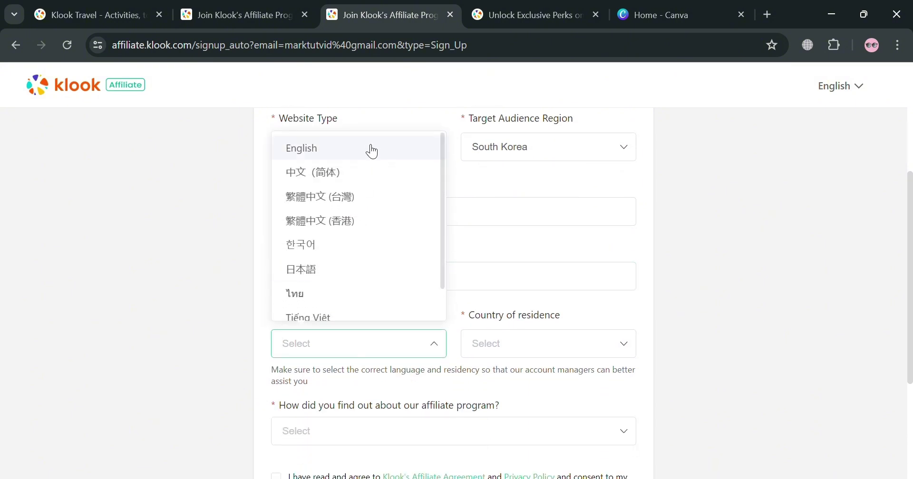
click(371, 151)
click(549, 351)
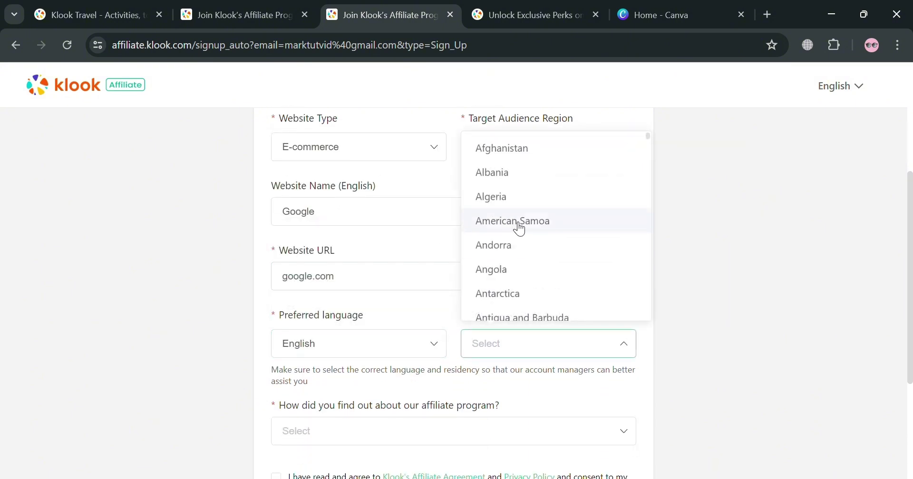
scroll(536, 254, down, 20)
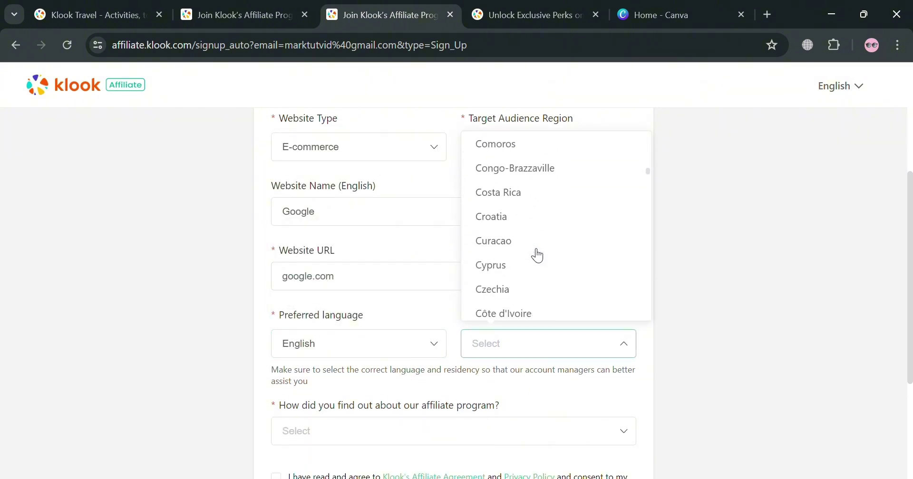
scroll(537, 256, down, 20)
click(523, 266)
scroll(422, 282, down, 3)
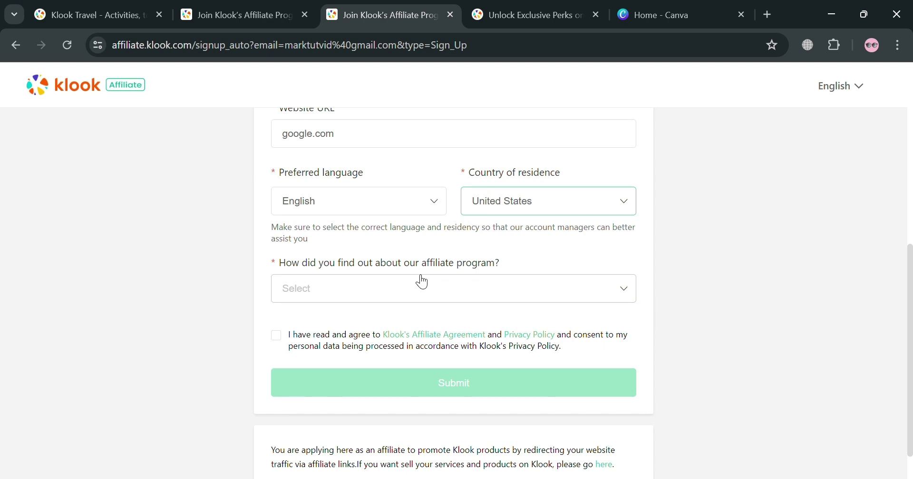
click(451, 295)
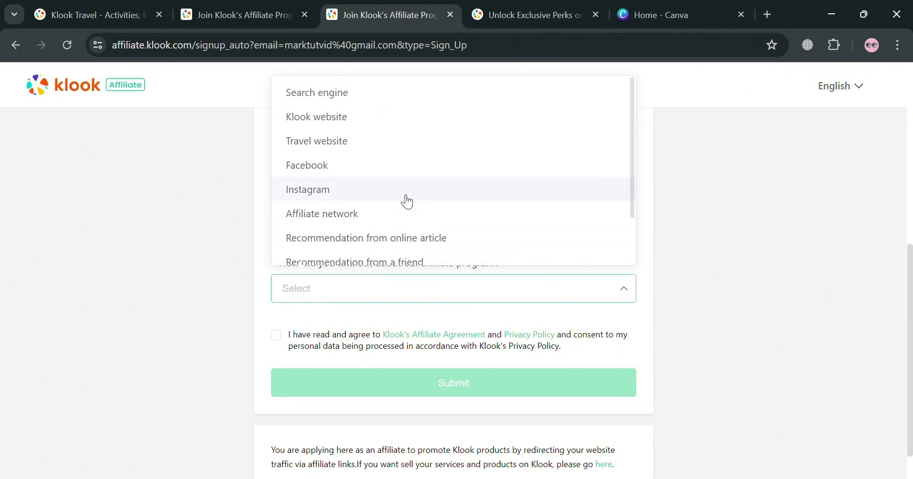
click(381, 123)
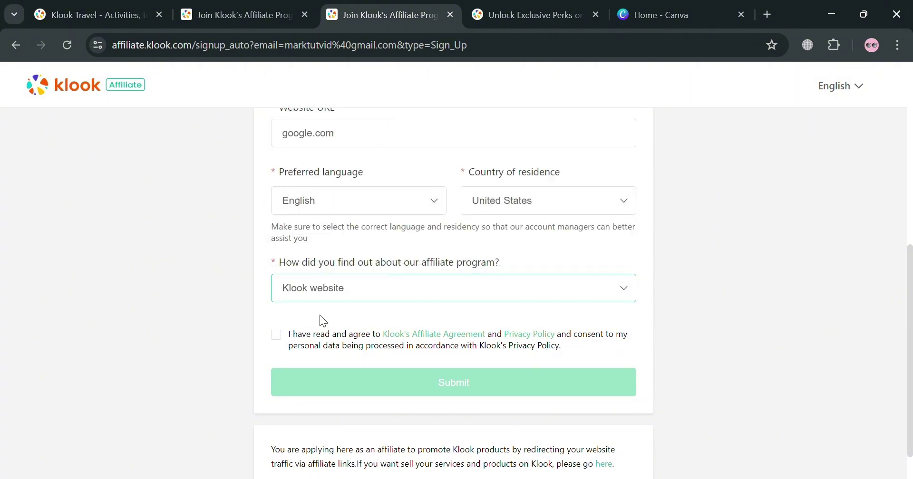
scroll(309, 309, down, 1)
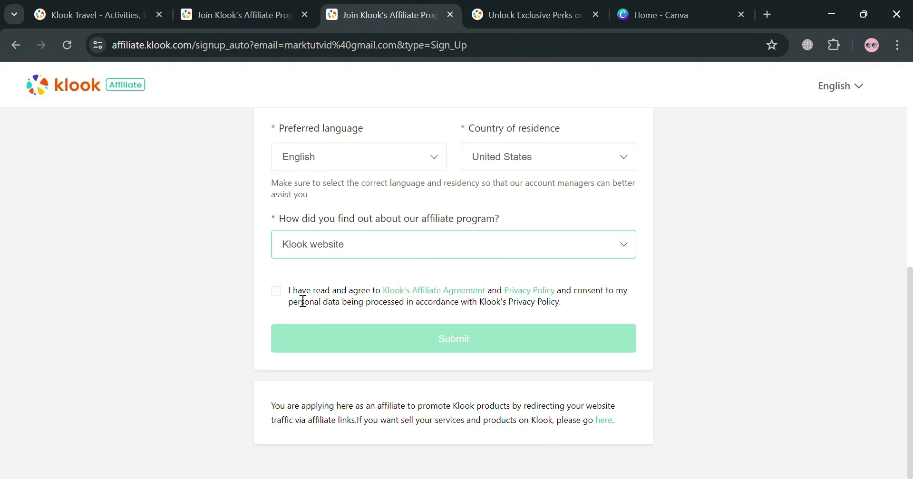
- Tick the agreement and privacy policy checkbox and read the Affiliate Agreement in a new tab
click(276, 291)
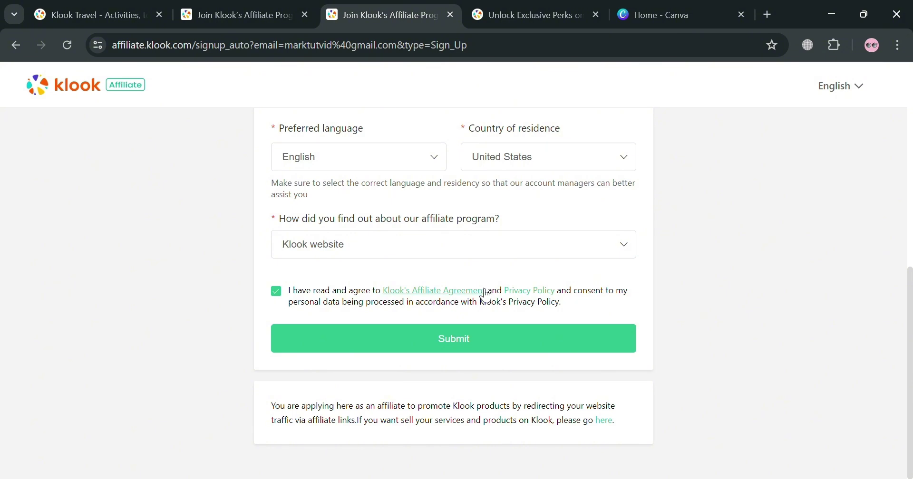
click(453, 290)
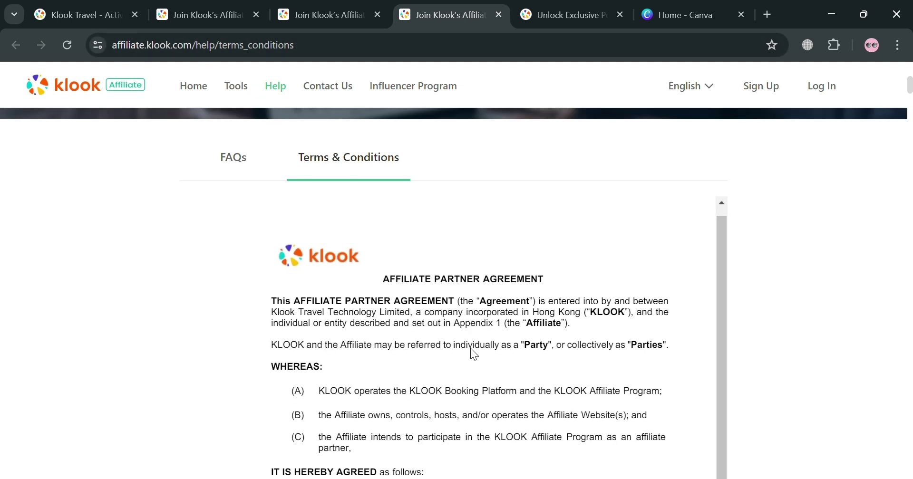
scroll(383, 320, down, 7)
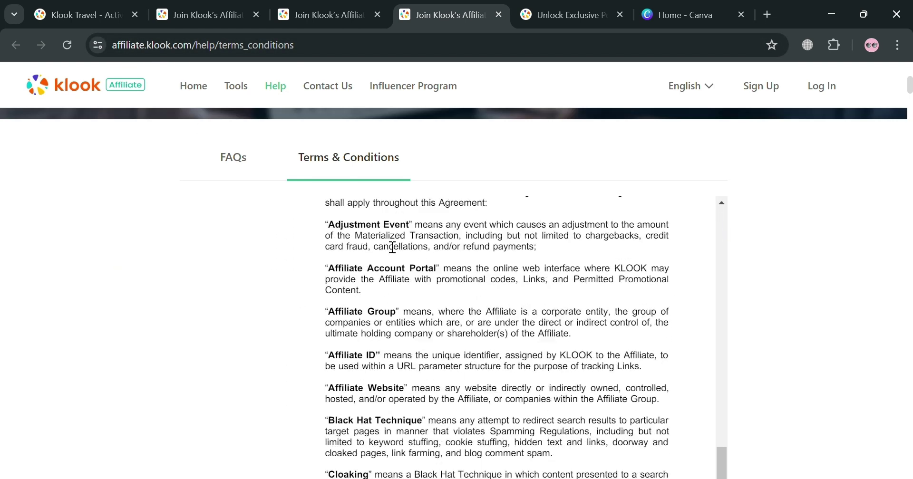
scroll(393, 248, down, 12)
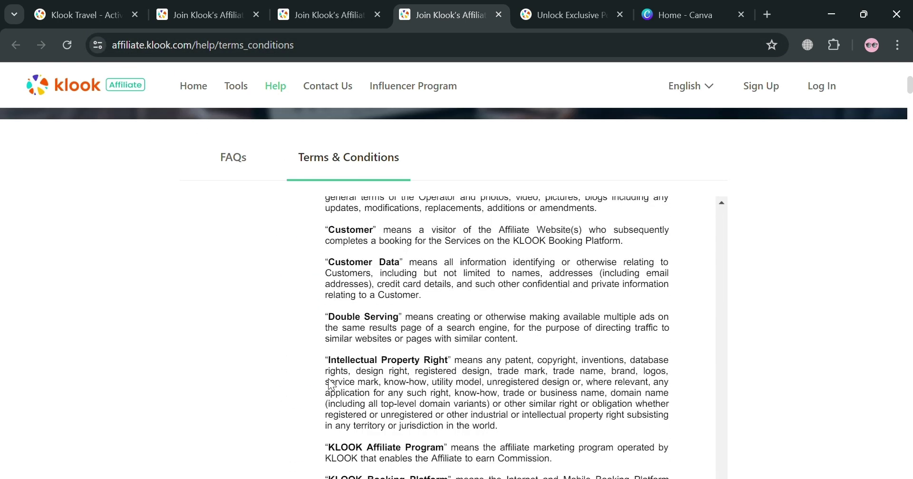
scroll(331, 385, down, 15)
scroll(362, 363, down, 10)
scroll(423, 322, up, 5)
- Submit the affiliate signup form, then open the Gmail inbox in a new tab
click(327, 7)
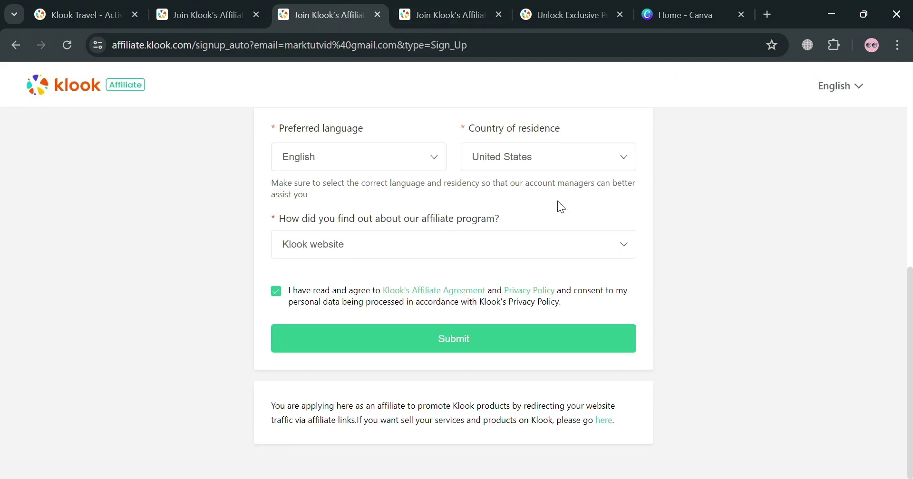
click(480, 341)
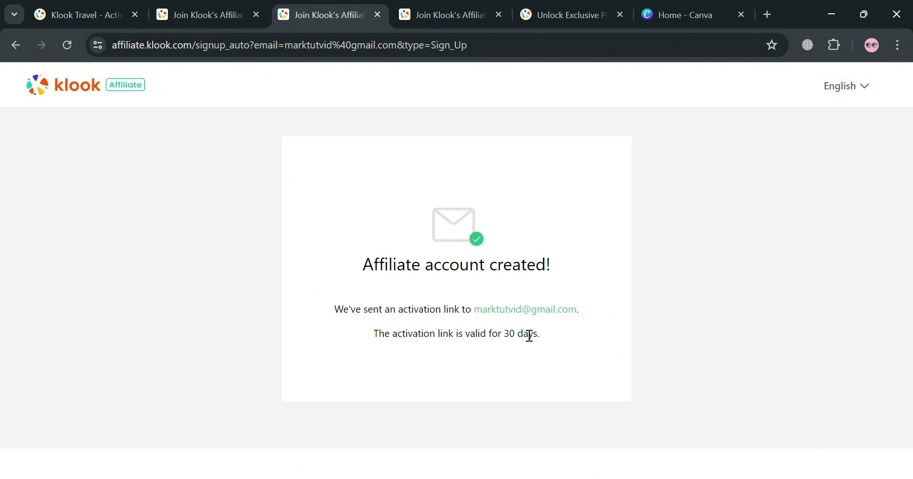
click(767, 14)
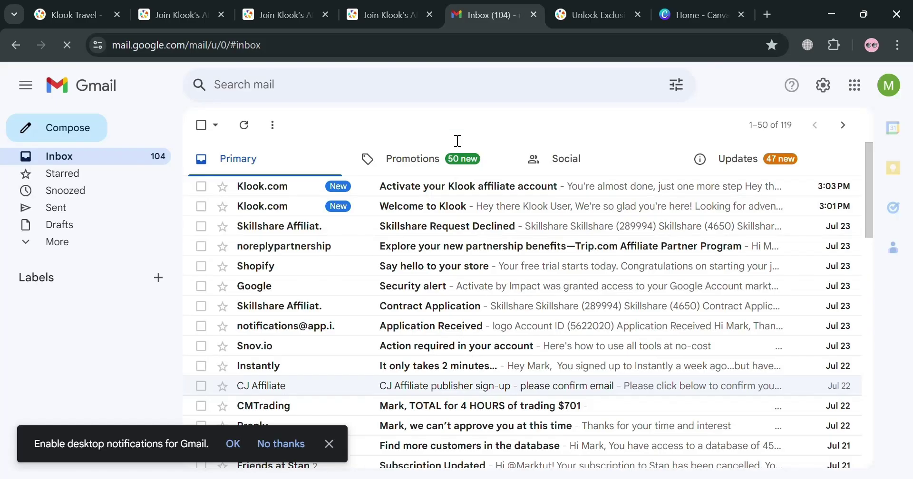
- Open the 'Activate your Klook affiliate account' email and use its 'Activate your account' button
click(416, 186)
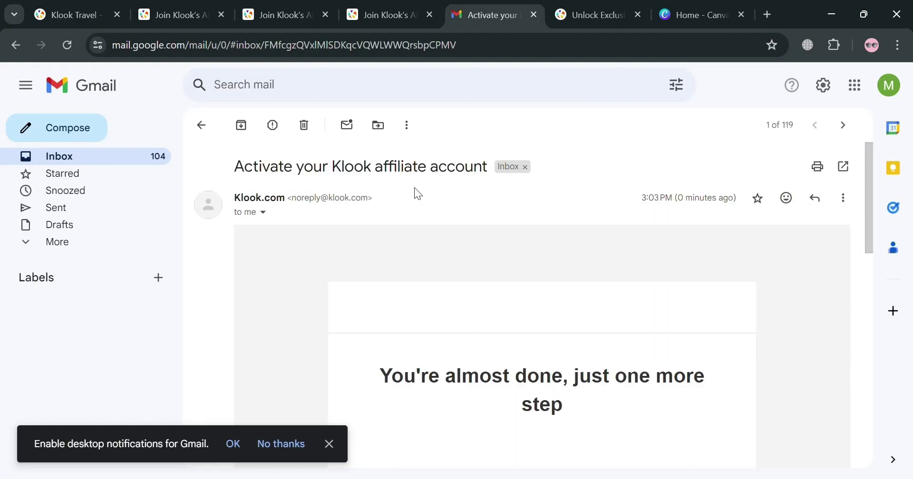
scroll(518, 319, down, 10)
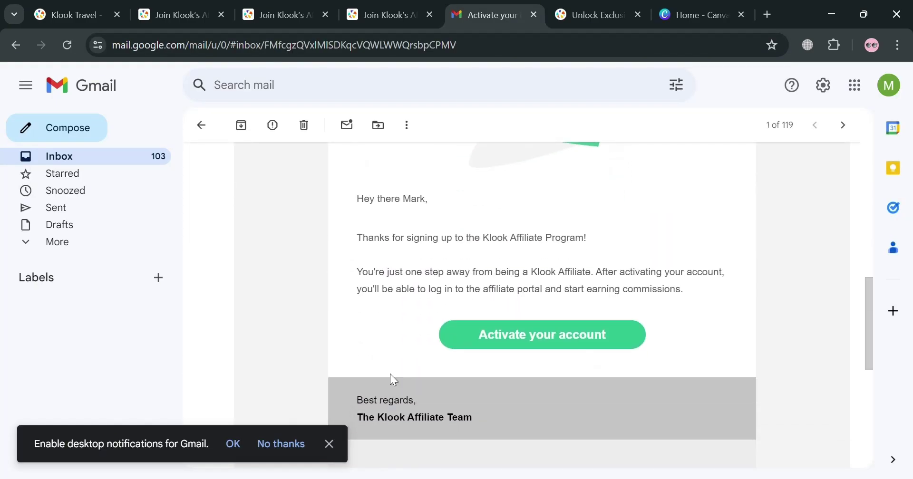
scroll(504, 349, up, 10)
scroll(495, 350, down, 8)
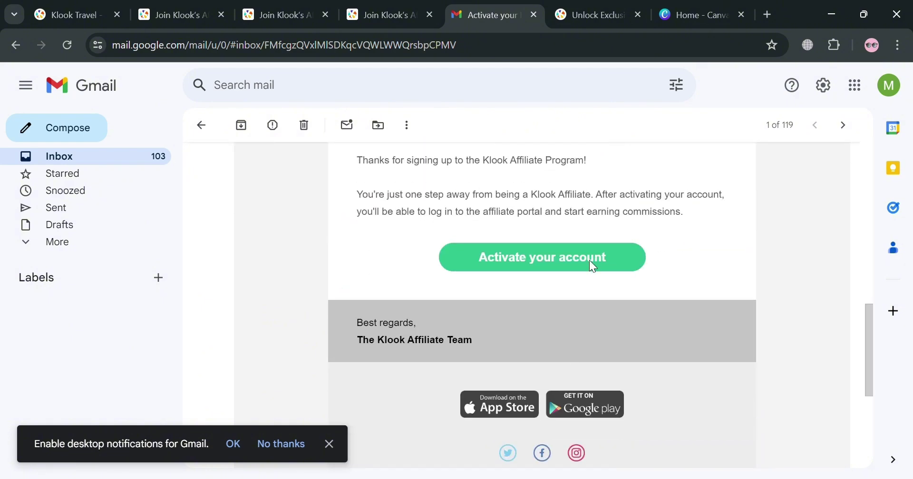
click(591, 266)
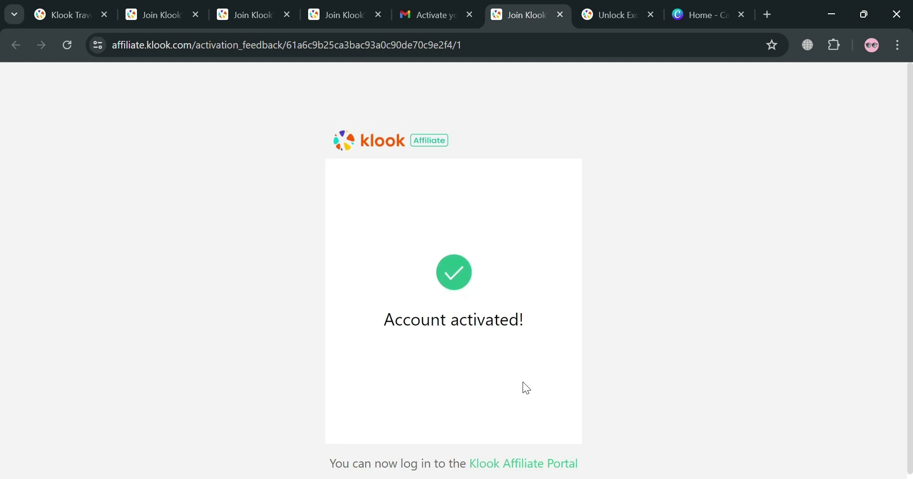
- Log in to the Affiliate Portal with the account email and password, ticking Agreement and Remember me
scroll(508, 397, down, 1)
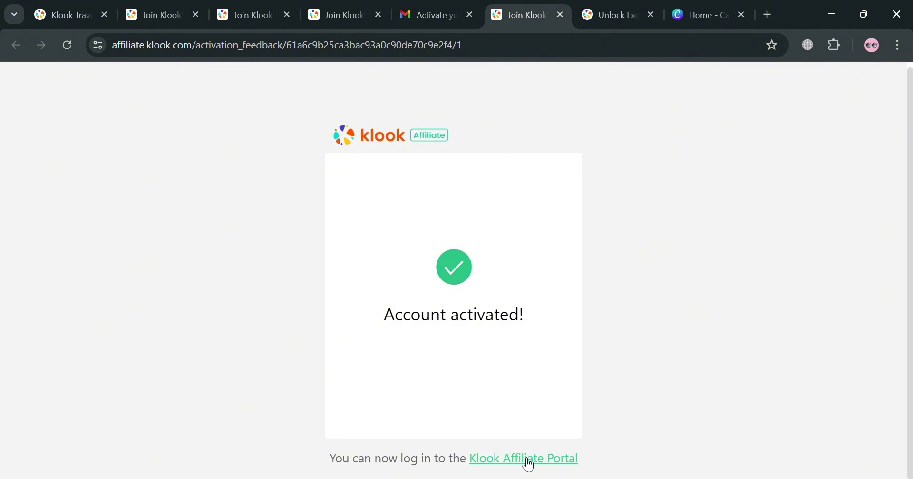
click(527, 461)
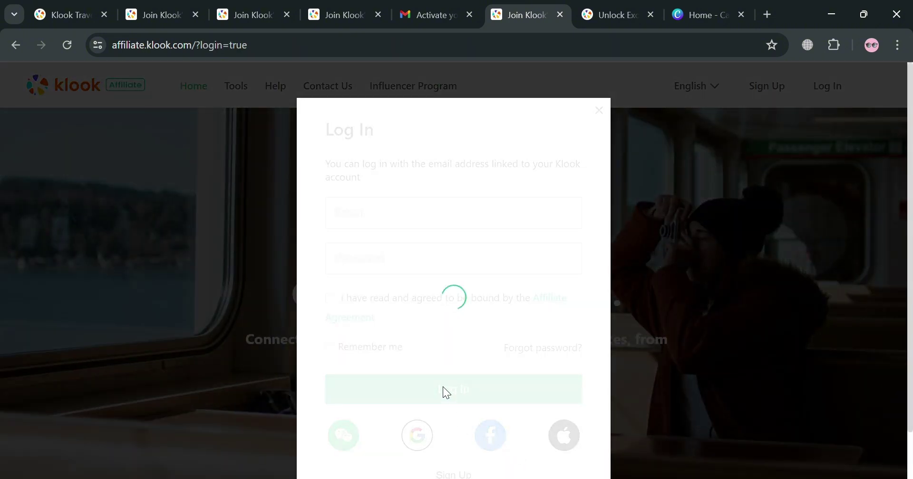
click(434, 219)
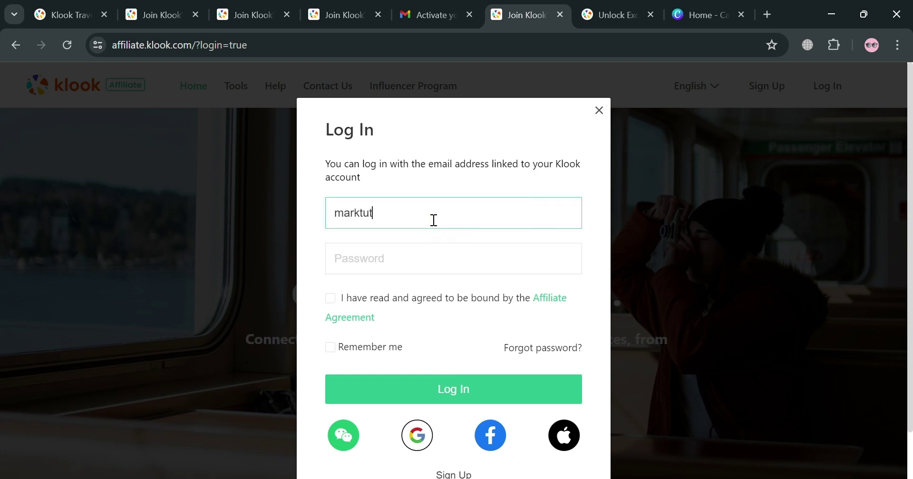
click(458, 258)
text(•)
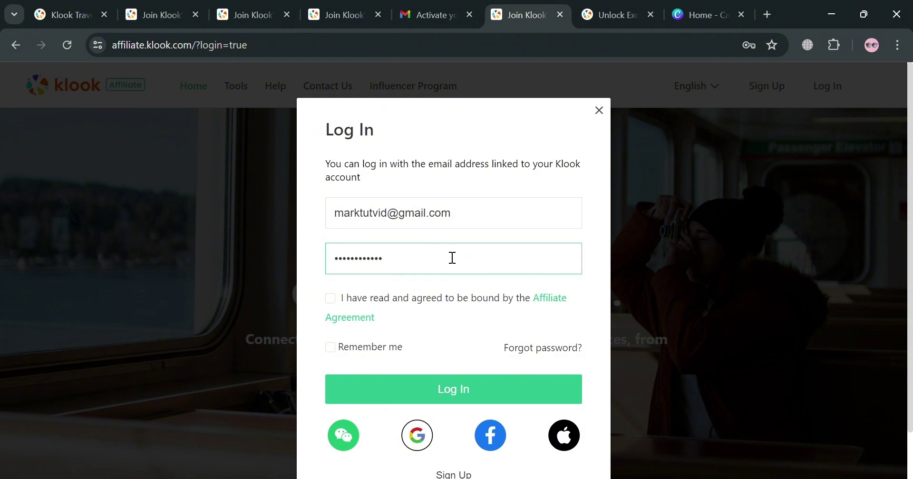
click(336, 301)
click(331, 351)
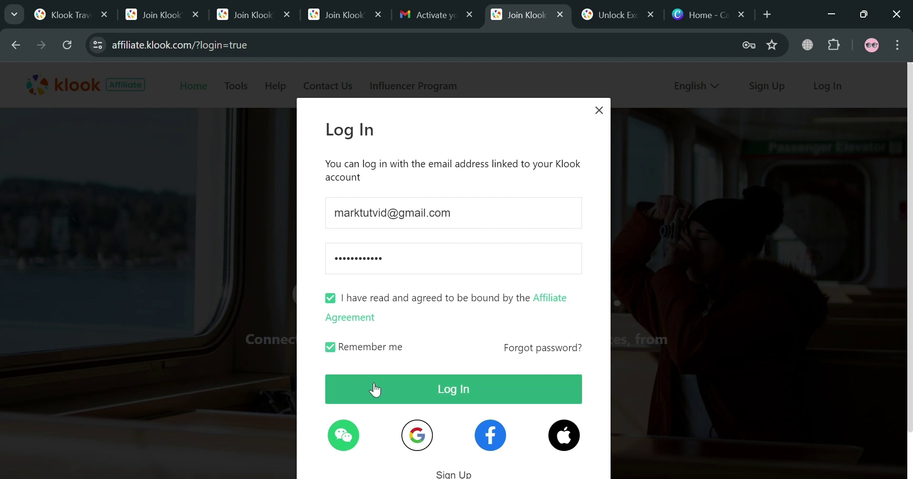
click(375, 389)
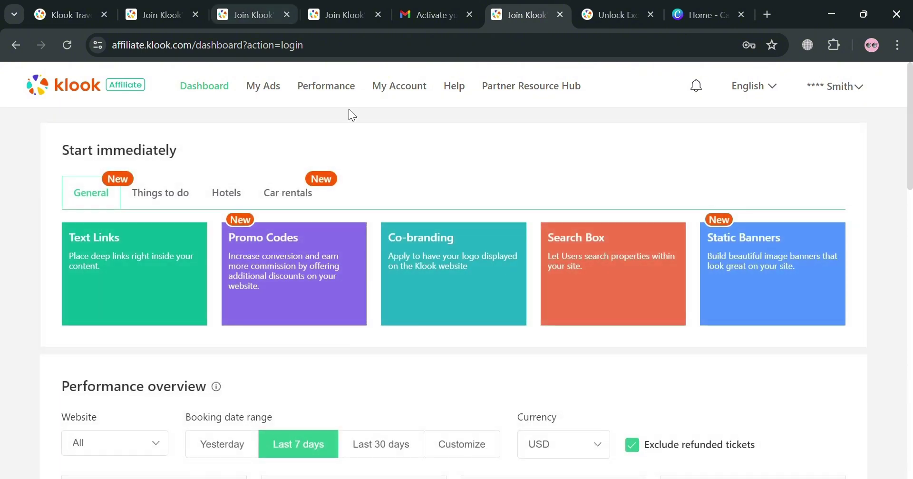
- Review the dashboard's Performance and Account overview figures, then show the Things to do ad tools
scroll(327, 263, down, 3)
scroll(326, 263, down, 2)
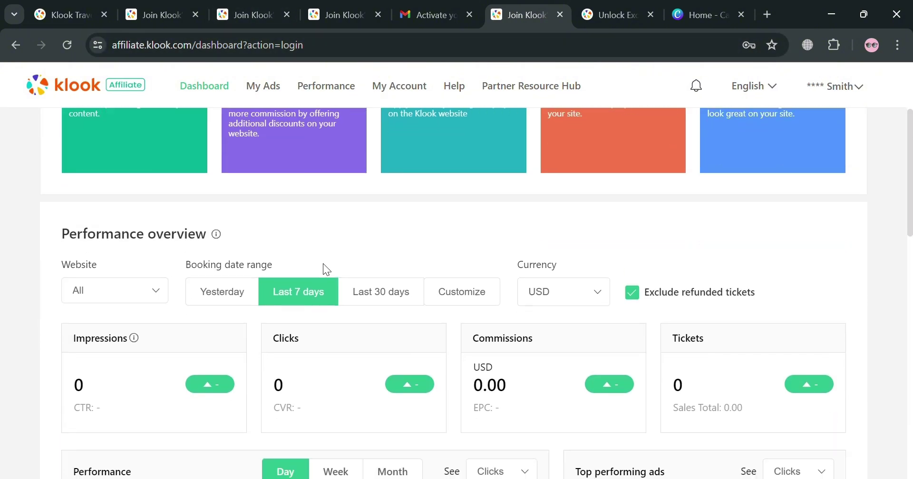
scroll(164, 323, down, 3)
scroll(164, 319, up, 3)
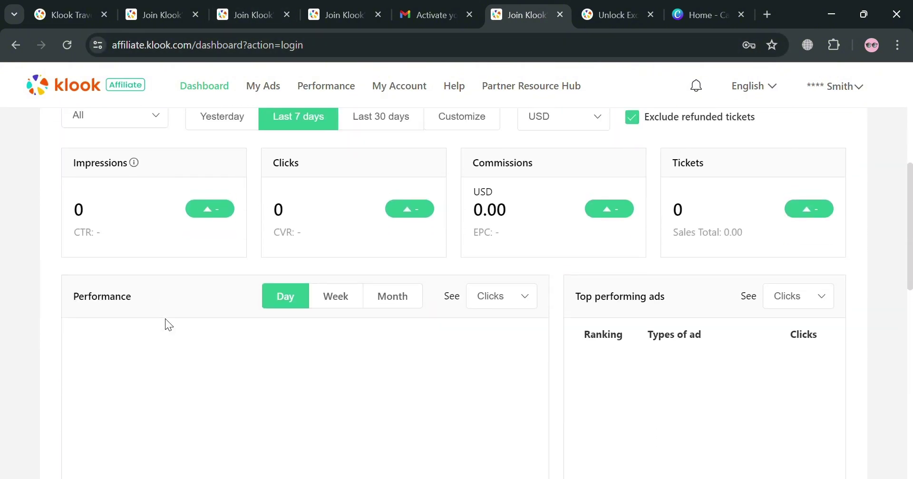
scroll(163, 316, down, 1)
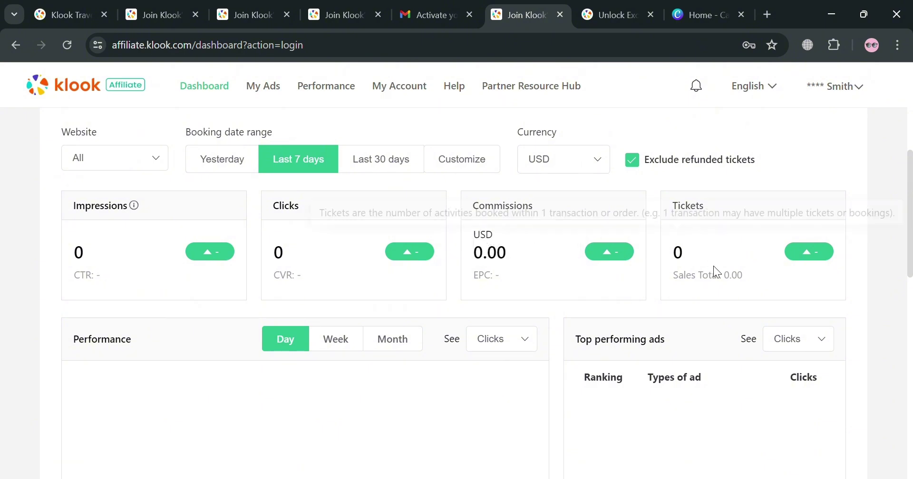
scroll(702, 290, down, 4)
scroll(692, 285, up, 2)
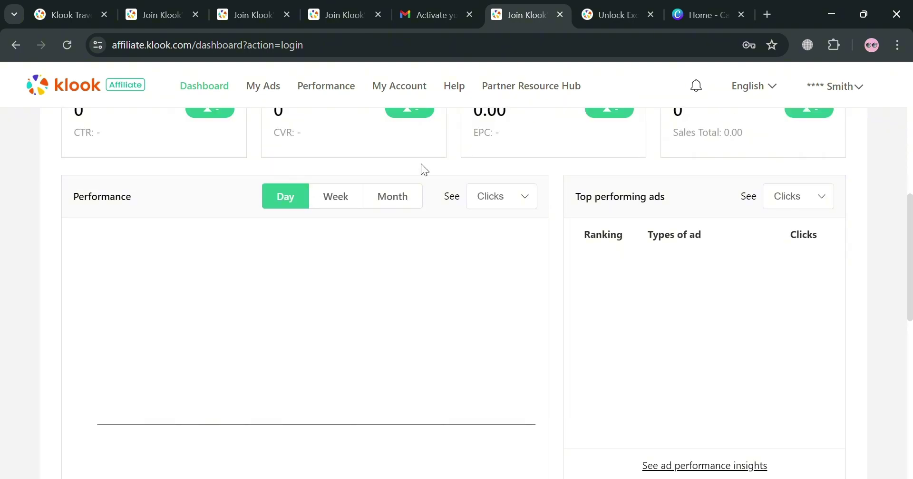
scroll(795, 281, down, 7)
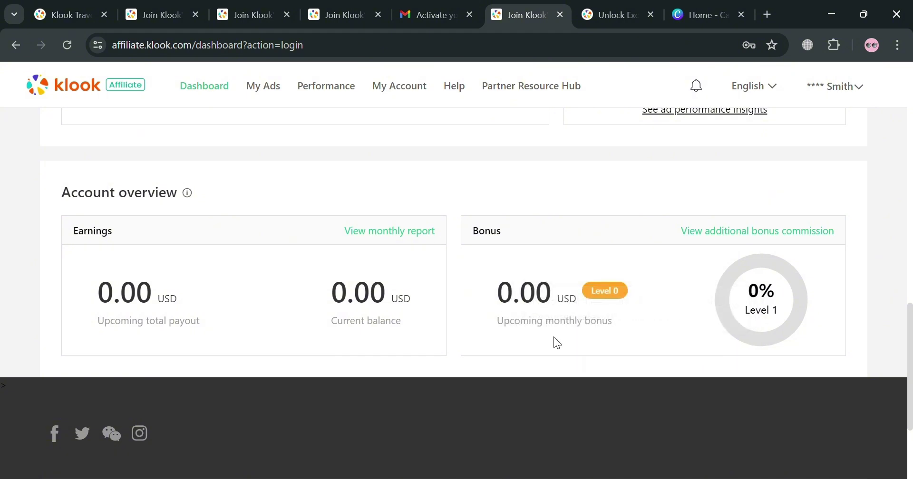
scroll(557, 343, down, 3)
scroll(521, 367, up, 10)
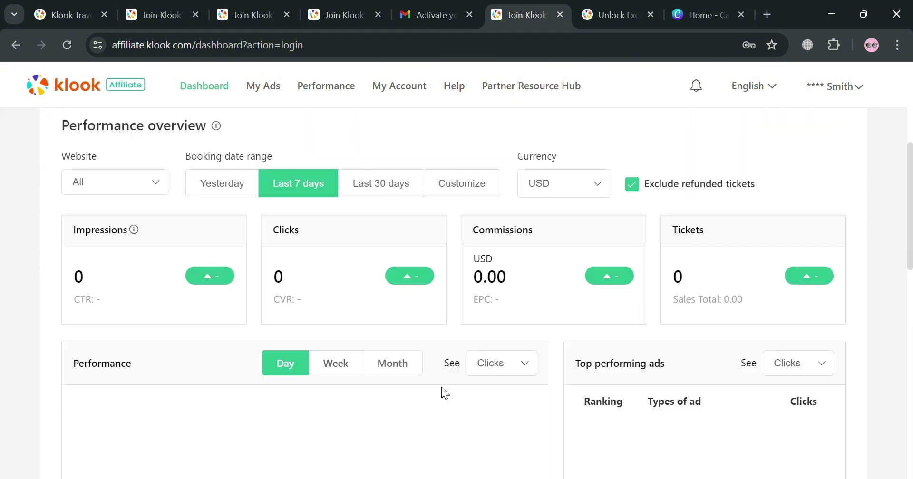
scroll(441, 387, up, 5)
click(166, 199)
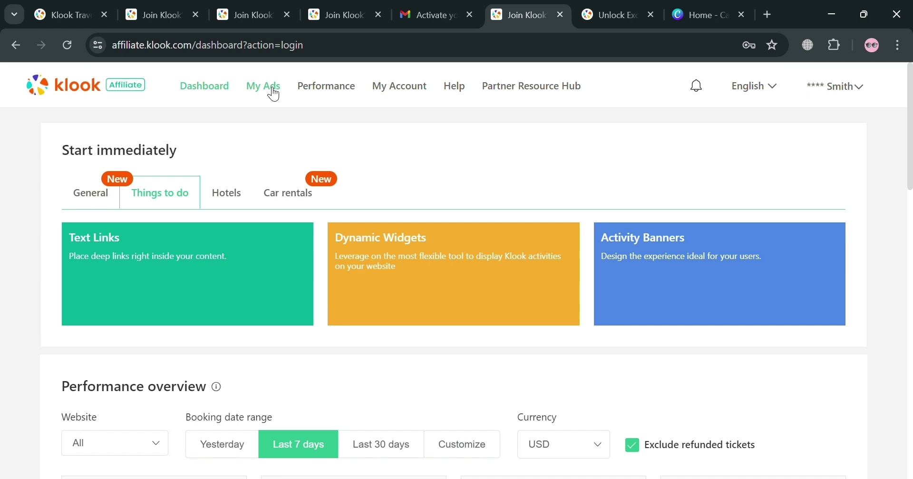
- Go to My Ads and load the Text Links creation form
click(274, 94)
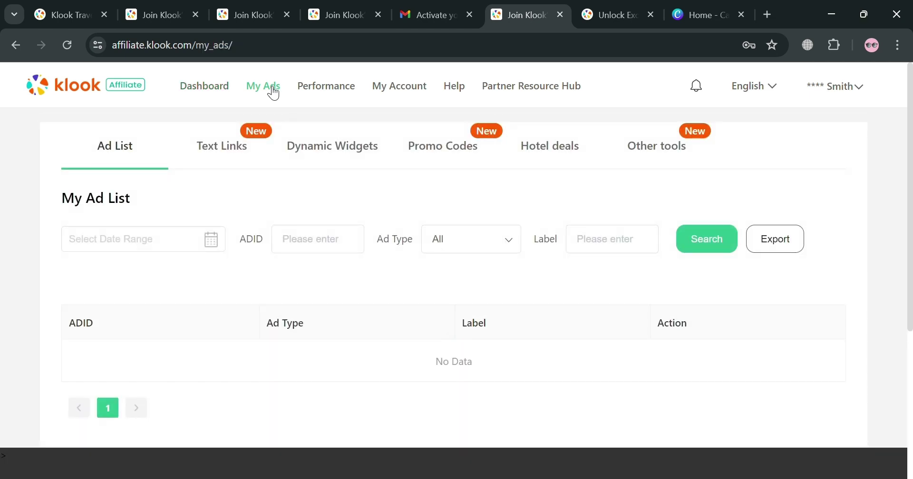
scroll(771, 130, down, 1)
scroll(771, 130, up, 1)
click(234, 159)
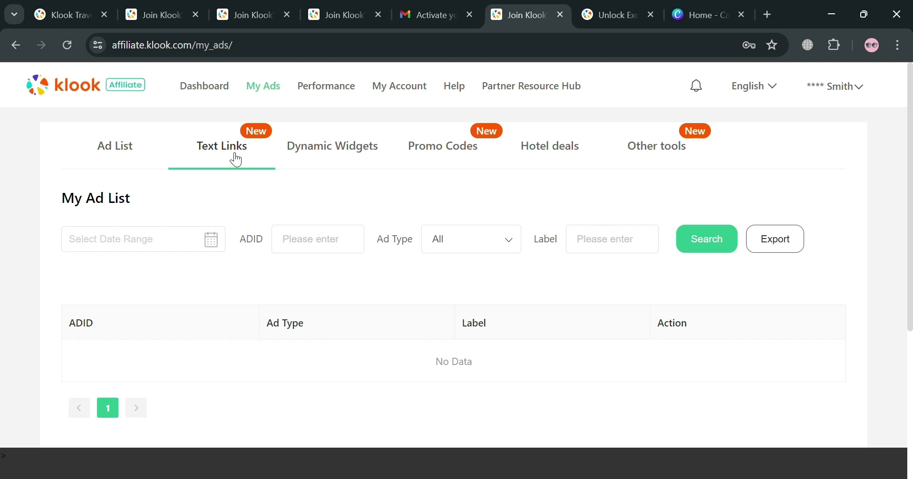
double_click(234, 160)
click(261, 155)
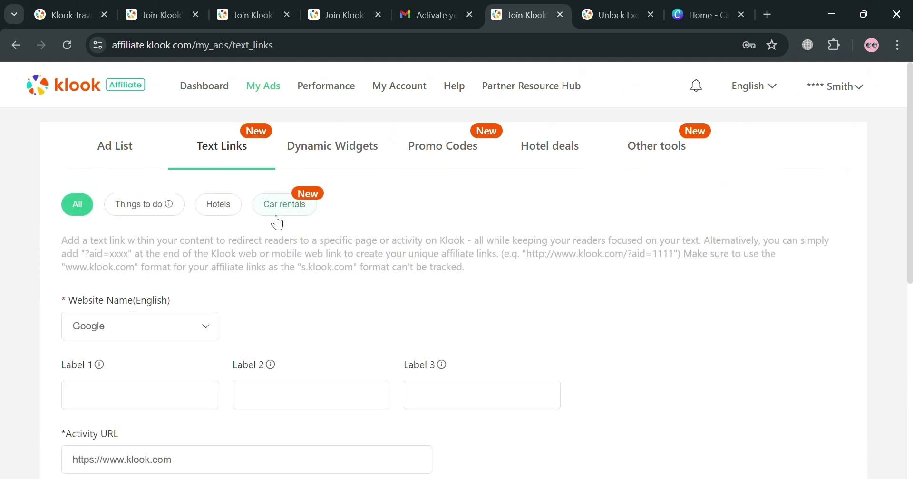
scroll(190, 309, down, 3)
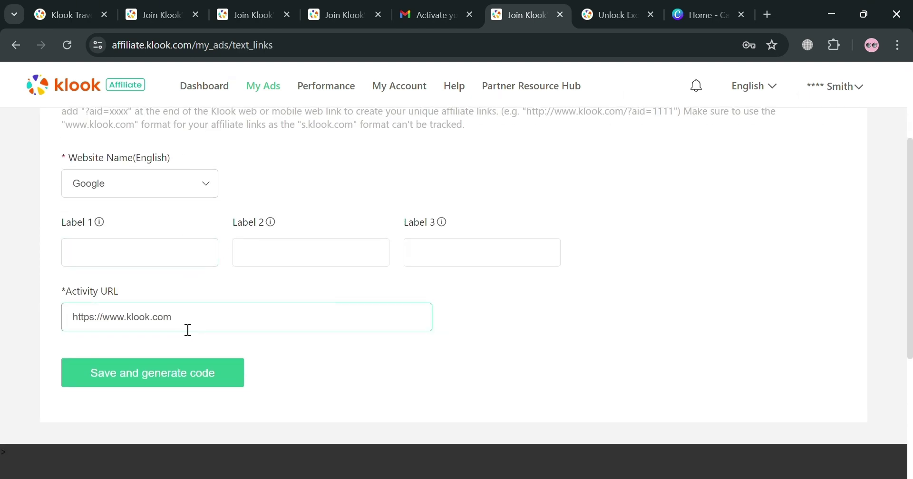
click(193, 387)
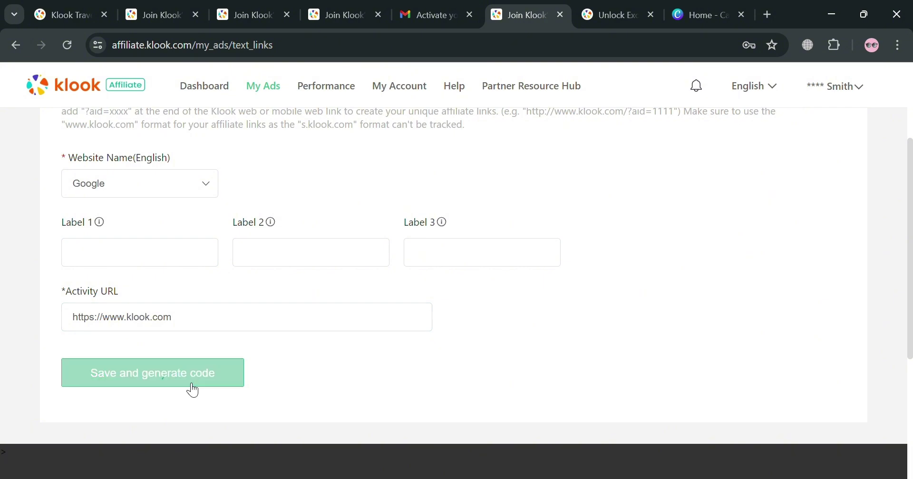
scroll(323, 301, down, 5)
scroll(295, 306, down, 3)
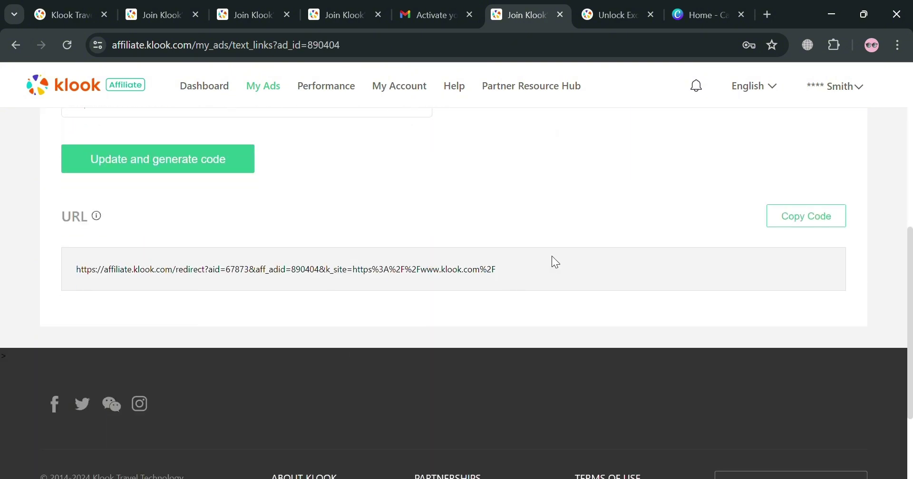
click(818, 214)
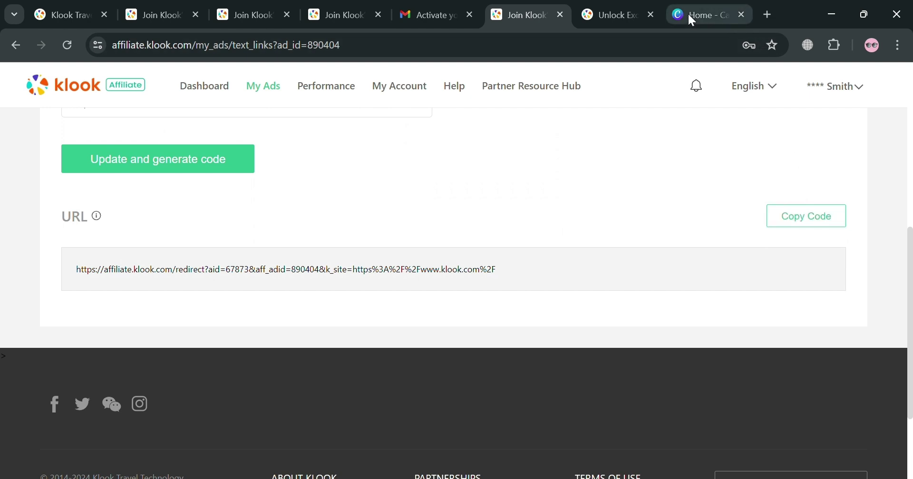
- Load the copied affiliate link in a new tab to verify the Klook homepage, then return to Join Klook
click(764, 14)
key(ctrl+v)
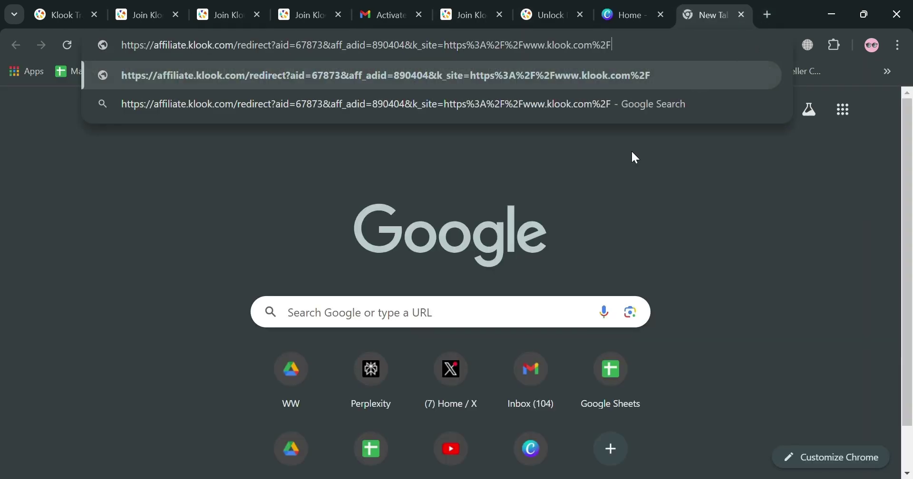
key(Return)
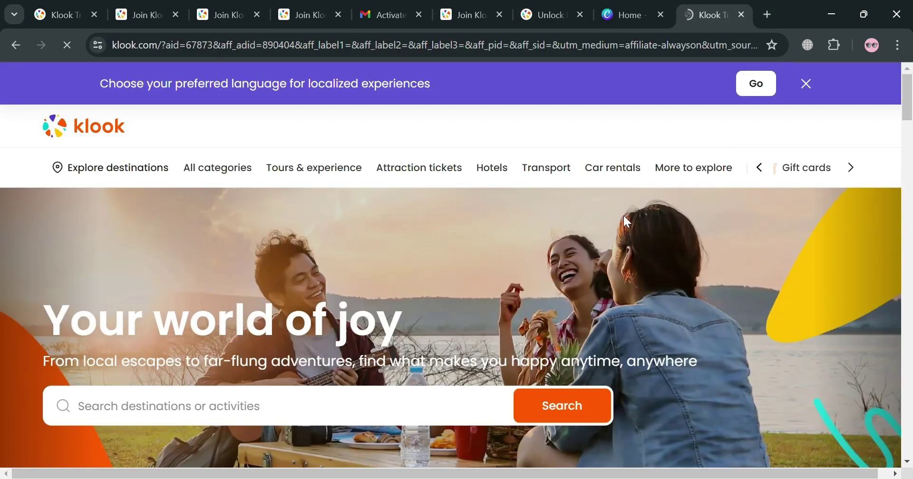
scroll(499, 280, down, 5)
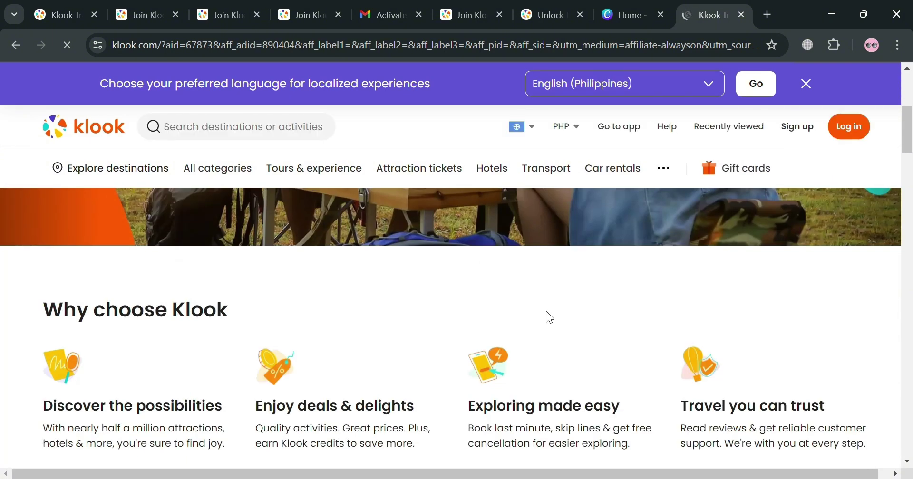
scroll(571, 271, up, 2)
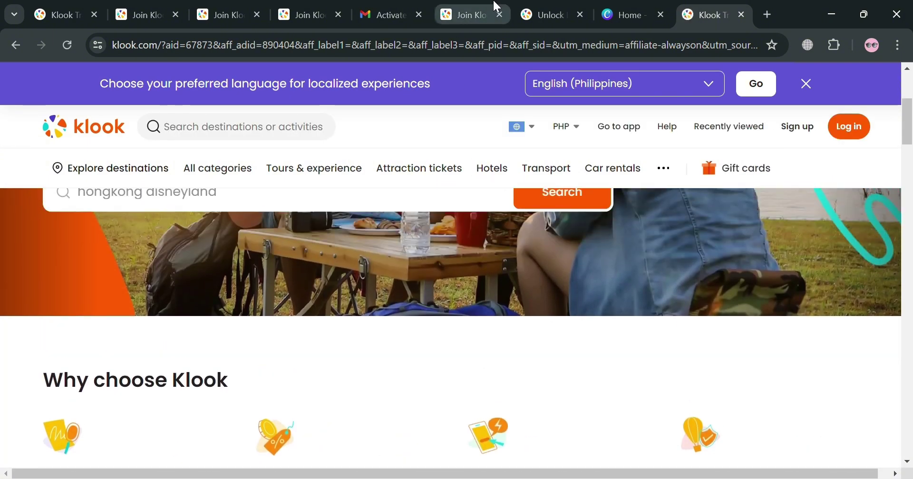
click(497, 6)
- Start a dynamic widget with English language and U.S. Dollar currency
scroll(506, 291, up, 7)
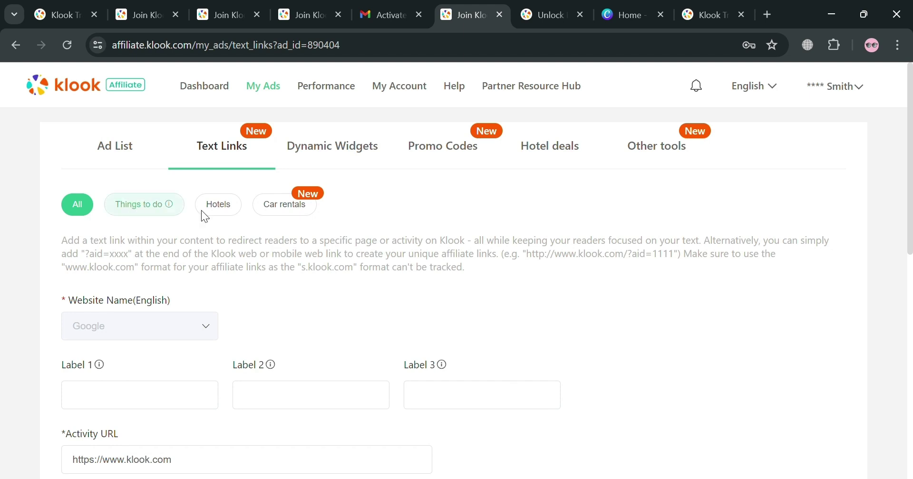
click(341, 157)
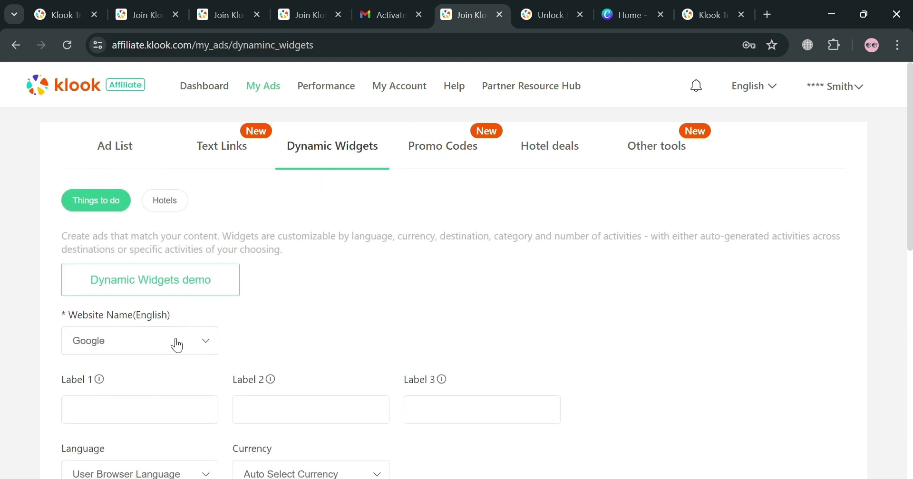
scroll(174, 345, down, 4)
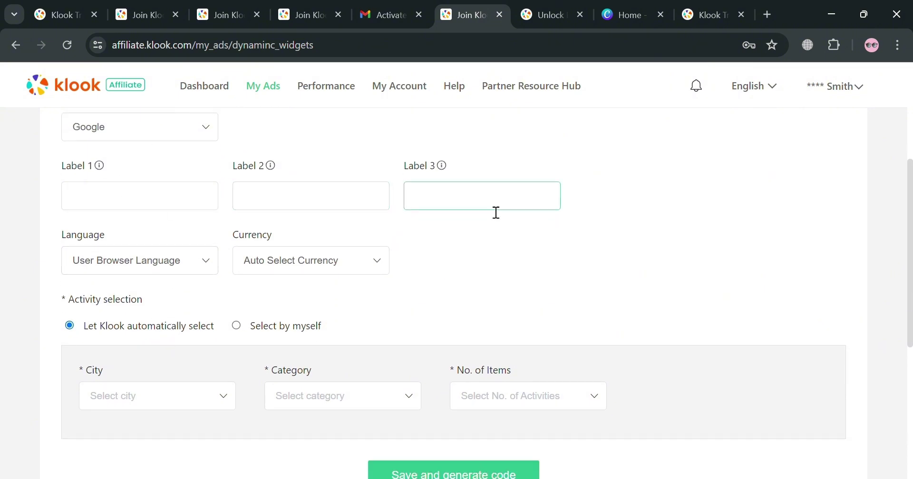
click(192, 268)
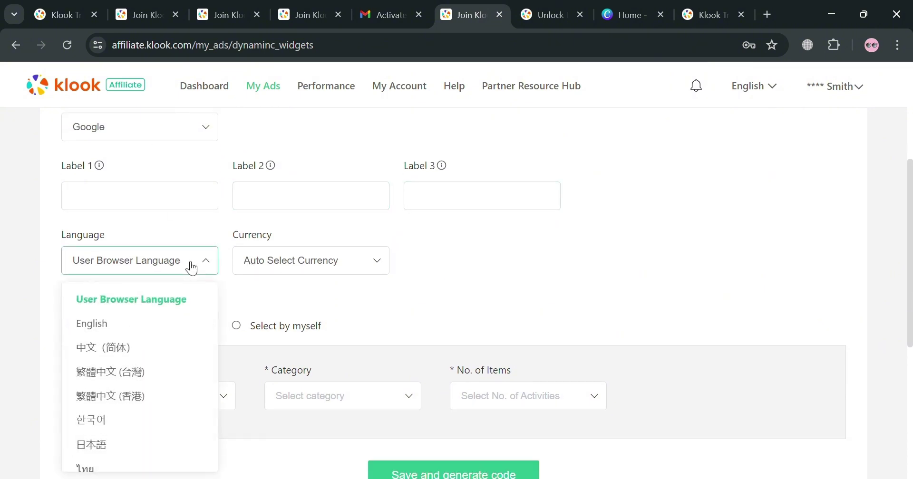
click(164, 322)
click(346, 268)
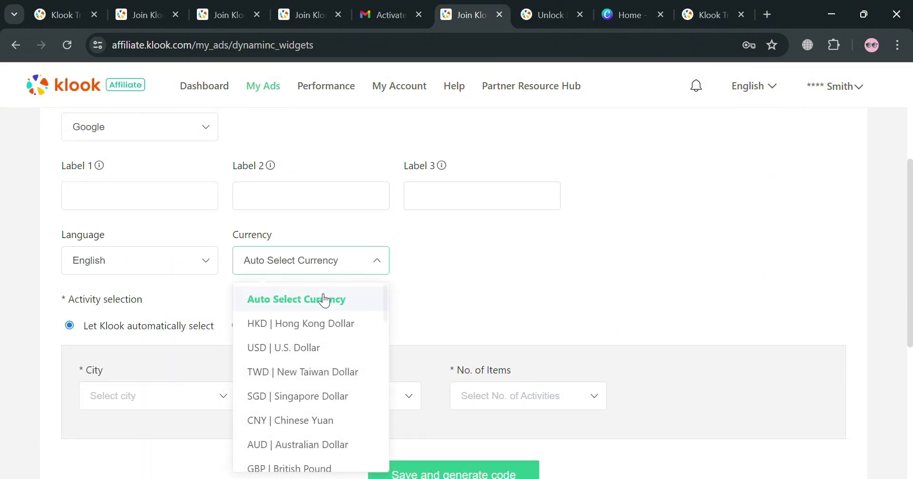
click(320, 346)
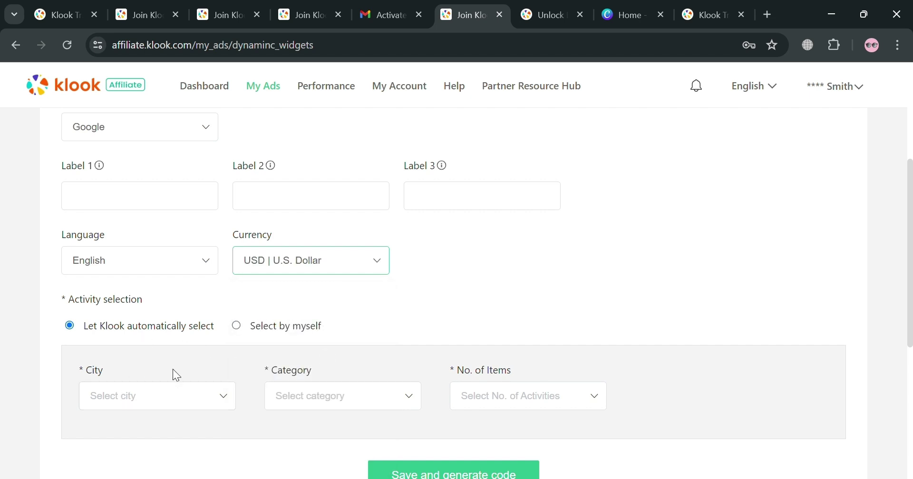
- Set the widget city to Hong Kong and the category to Food & dining
click(193, 400)
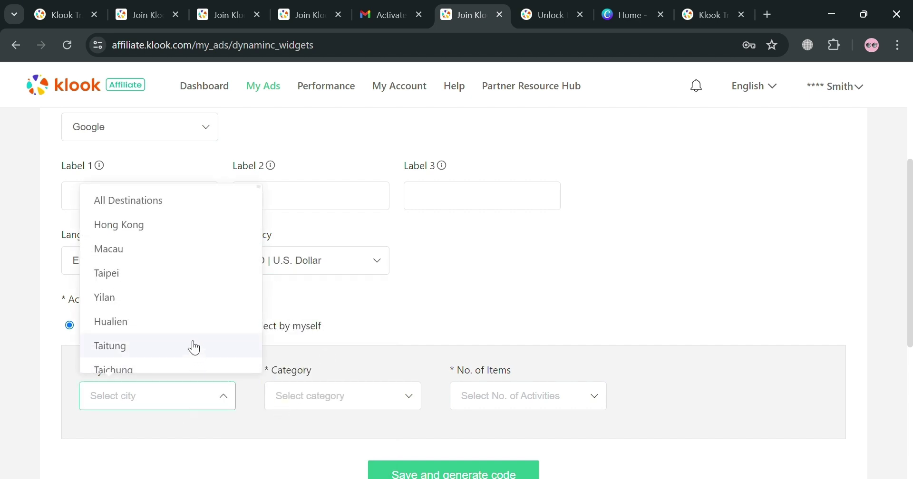
scroll(186, 297, down, 3)
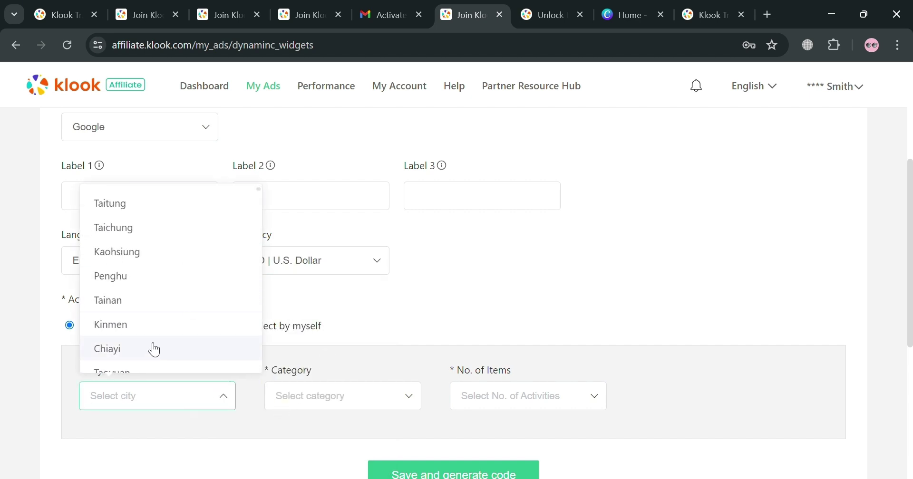
scroll(157, 345, up, 3)
click(194, 227)
click(340, 407)
click(371, 311)
click(376, 404)
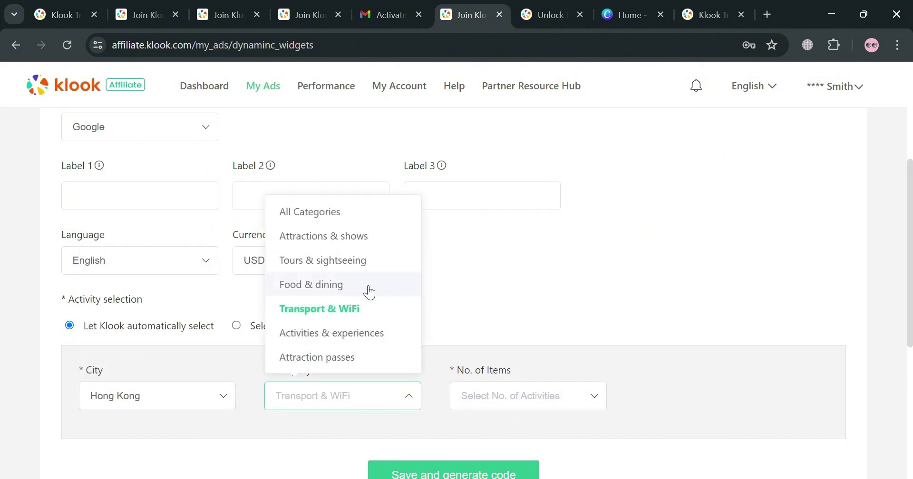
click(369, 286)
- Set the widget to 4 items and save it to generate the code
click(485, 410)
click(489, 307)
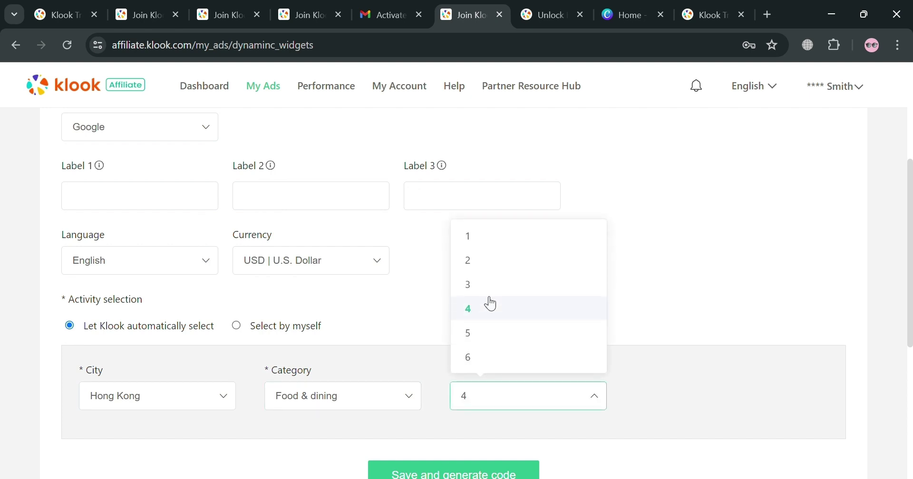
scroll(469, 402, down, 1)
scroll(469, 402, down, 1)
click(482, 409)
- Review the Hong Kong buffet deals preview and copy the widget's HTML code
scroll(389, 371, down, 5)
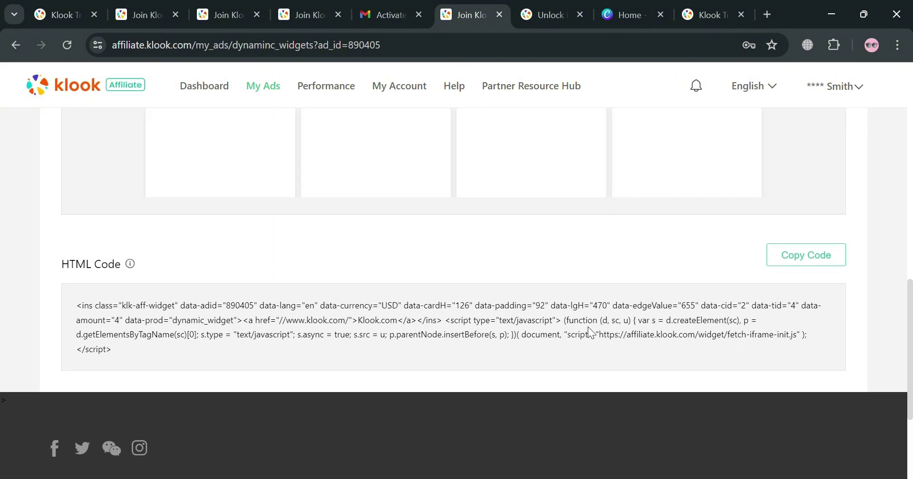
scroll(537, 378, up, 6)
scroll(432, 350, down, 3)
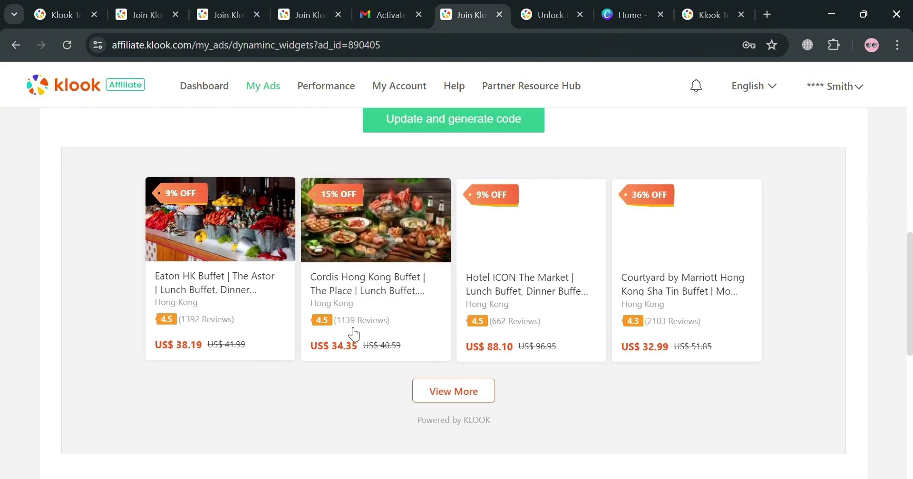
scroll(481, 314, up, 2)
scroll(474, 332, down, 9)
click(805, 282)
scroll(745, 286, up, 10)
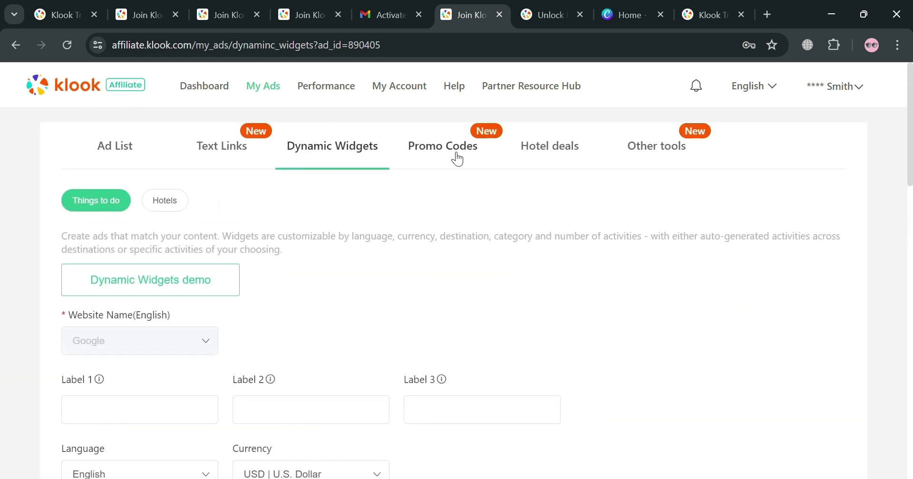
- Browse the authorized promo code cards with their redeem and use-by dates
click(456, 157)
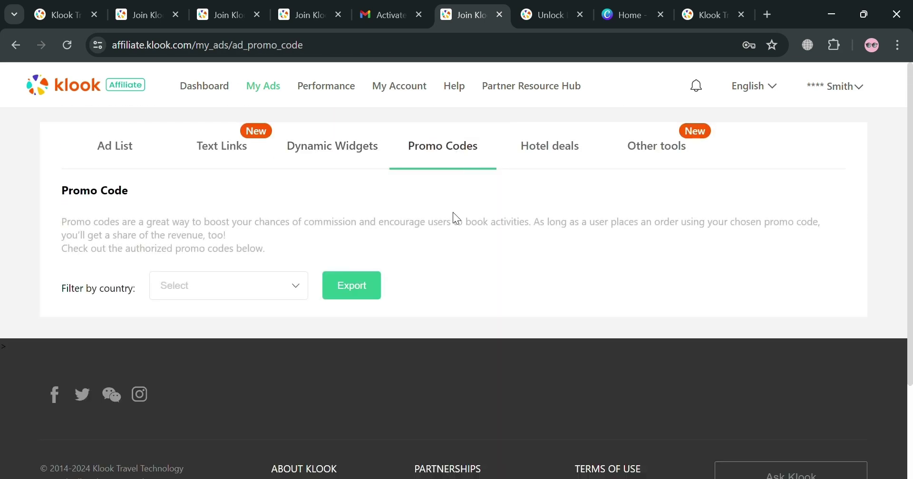
scroll(209, 375, down, 3)
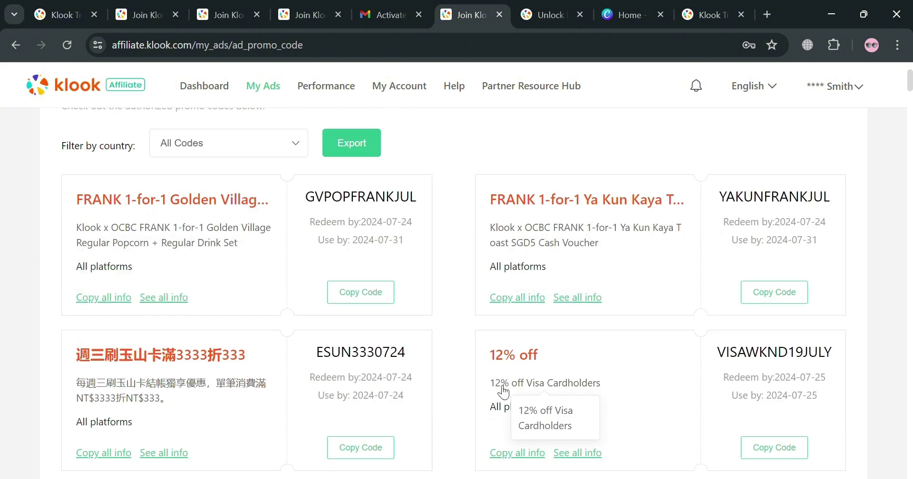
scroll(363, 402, down, 3)
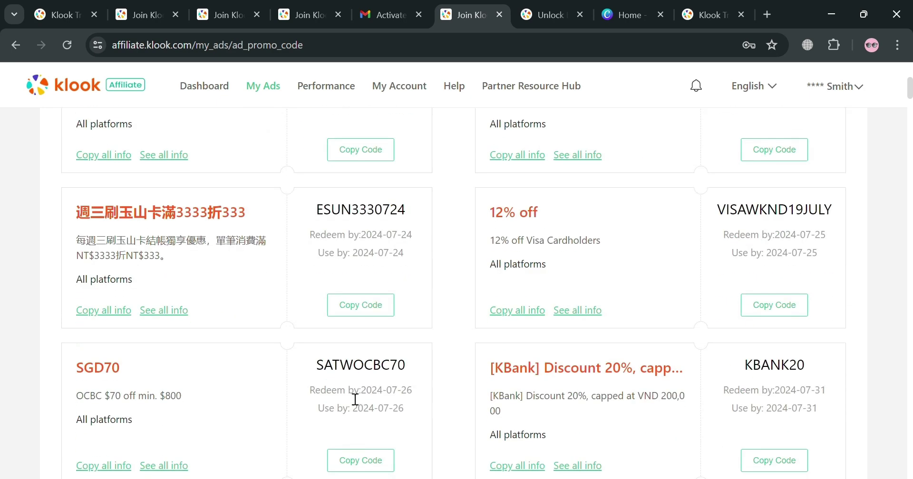
scroll(355, 399, up, 6)
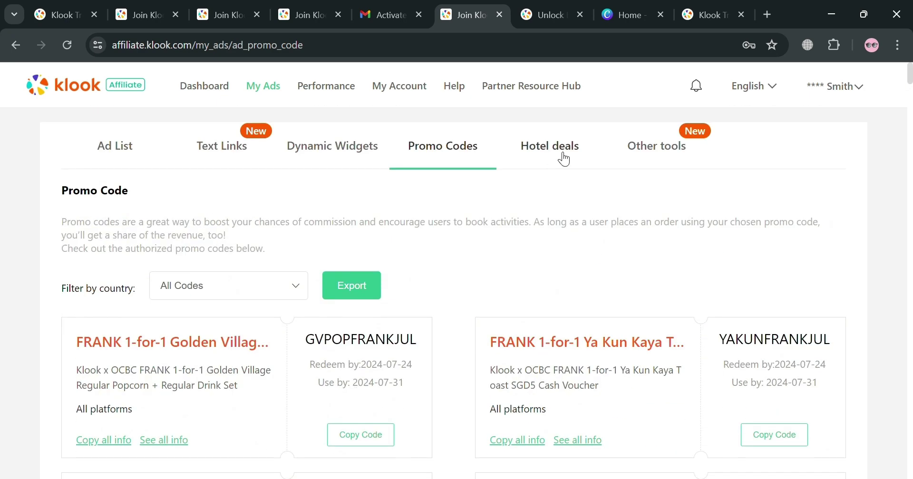
- Show hotel deals priced in USD and check the category and country filters
click(295, 286)
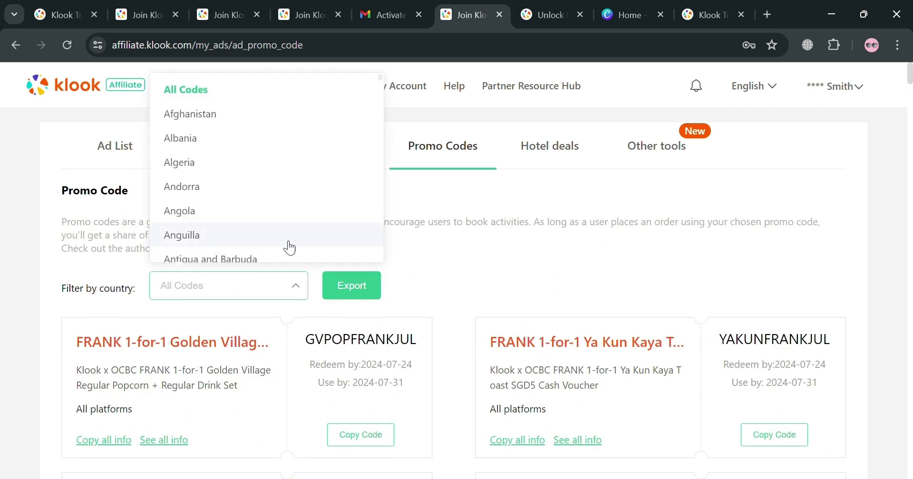
click(565, 162)
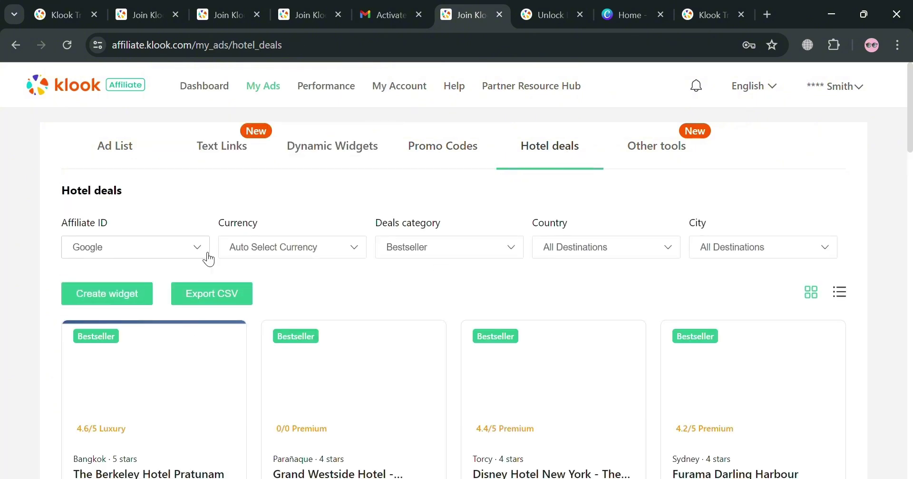
click(356, 252)
click(328, 328)
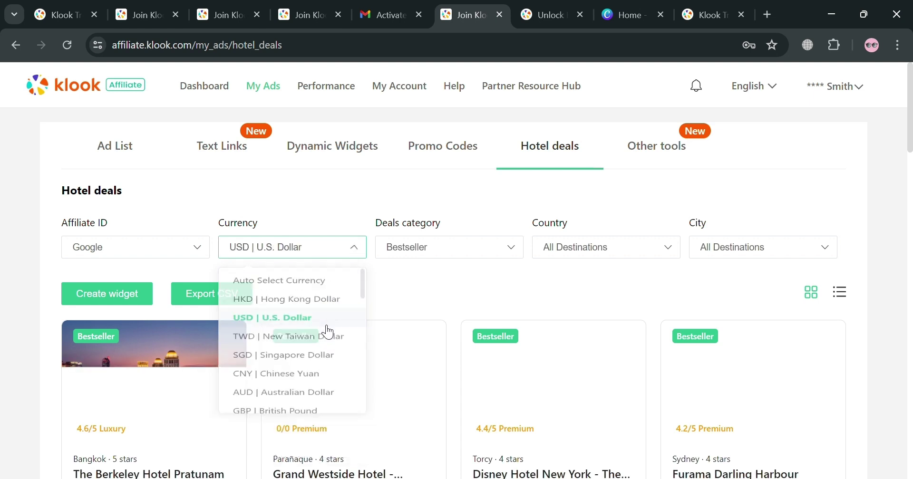
click(486, 257)
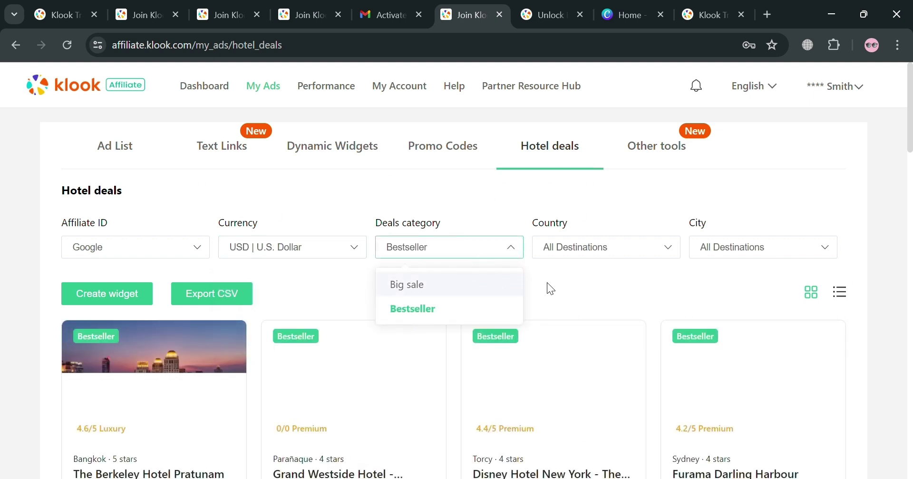
click(649, 254)
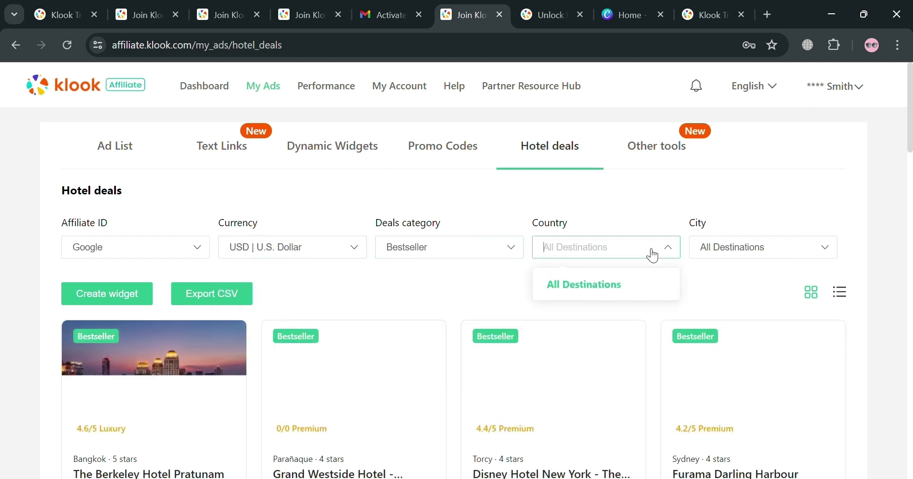
click(653, 256)
- View affiliate links for hotel cards, including Oriental Hotel Kyoto Rokujo
scroll(295, 381, down, 5)
click(299, 391)
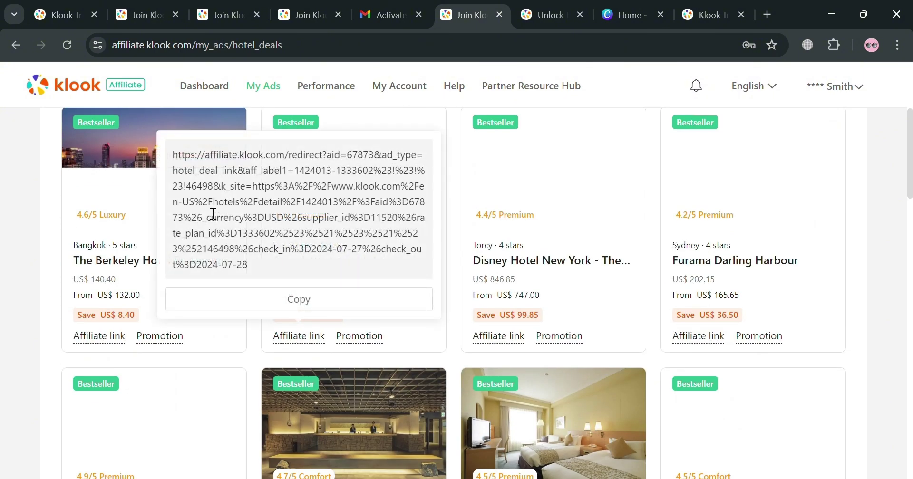
scroll(213, 214, up, 2)
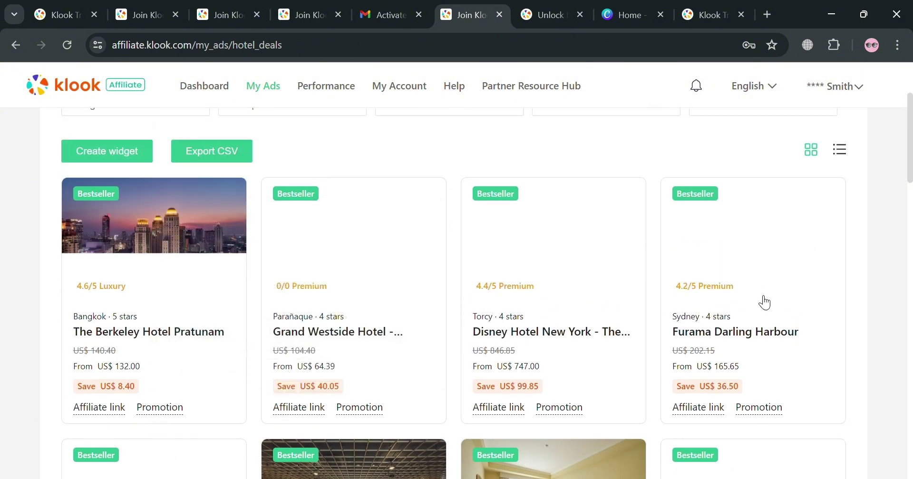
scroll(770, 342, down, 3)
scroll(753, 342, down, 10)
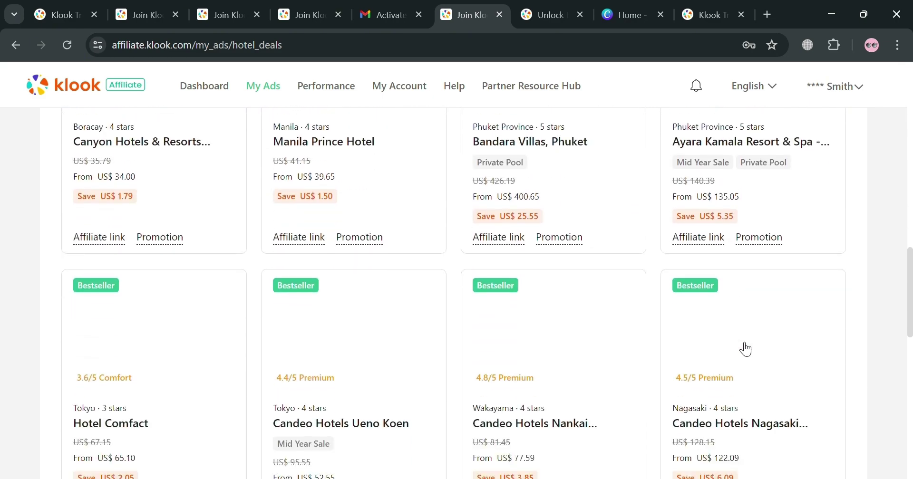
scroll(595, 391, down, 3)
scroll(592, 393, up, 6)
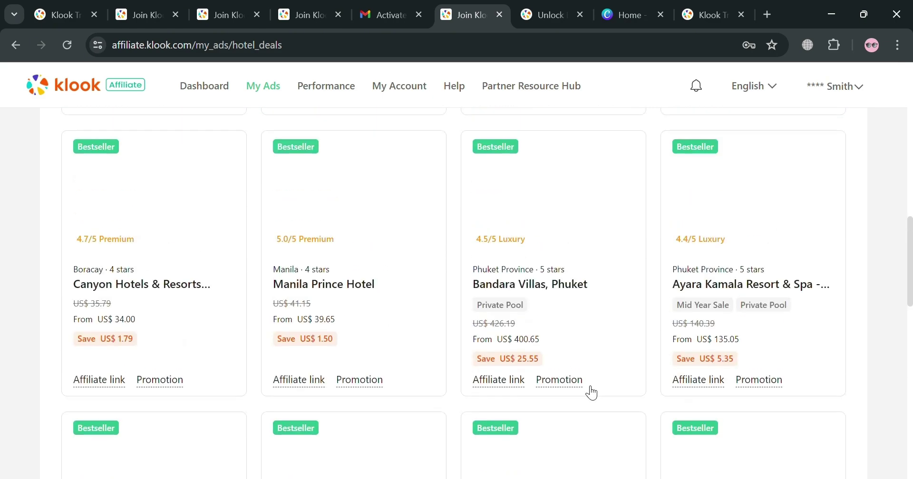
scroll(591, 391, down, 5)
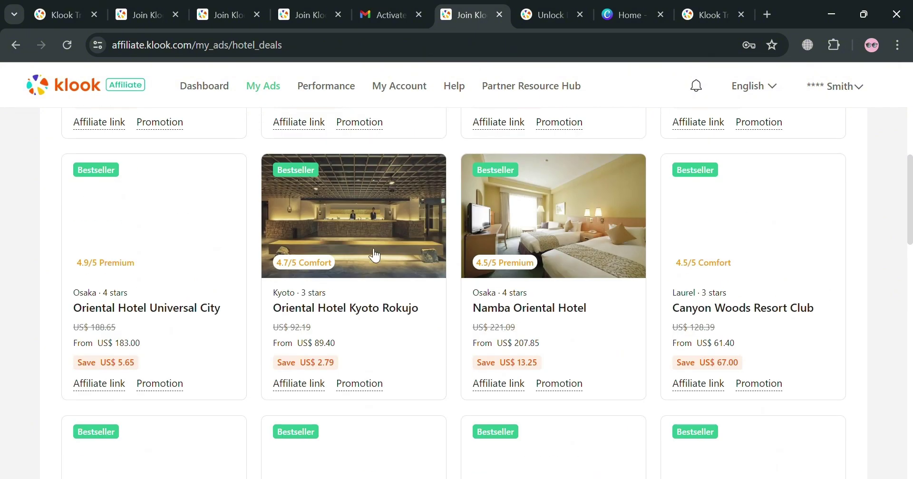
click(298, 383)
mouse_move(307, 388)
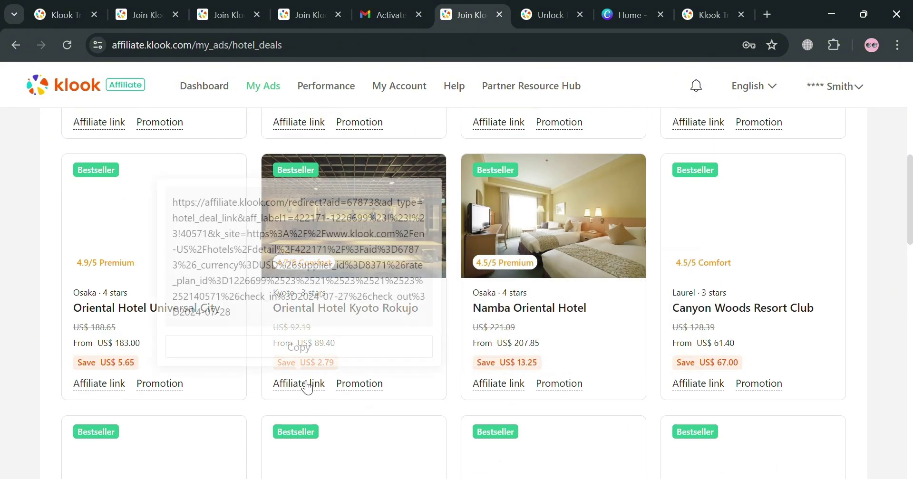
mouse_move(361, 390)
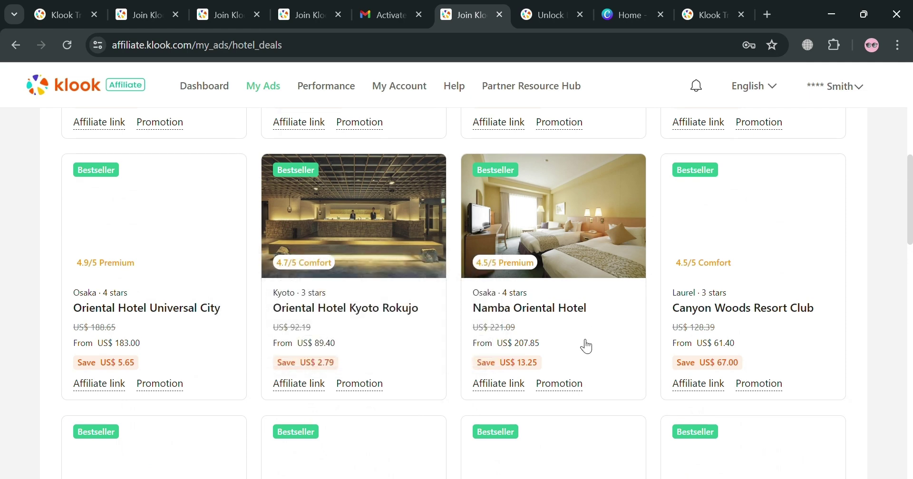
scroll(611, 346, up, 9)
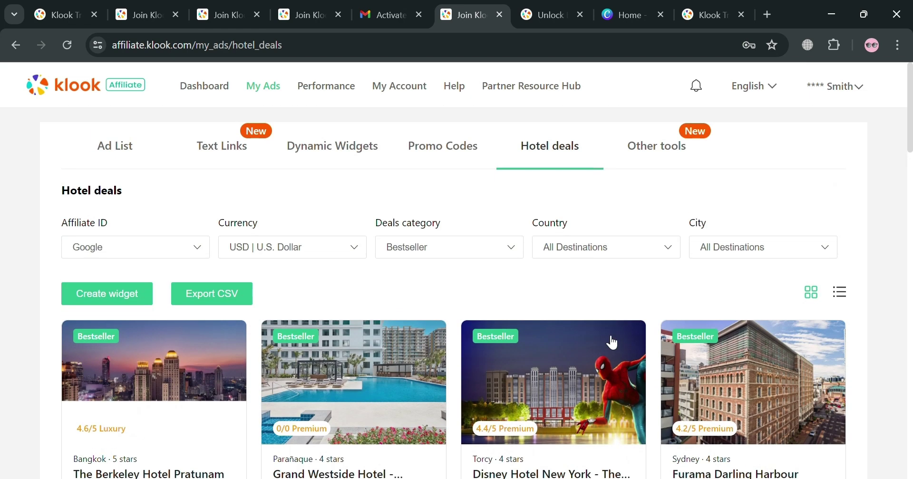
- Show the Other tools page with Co-branding, Search Box and banner options
click(671, 157)
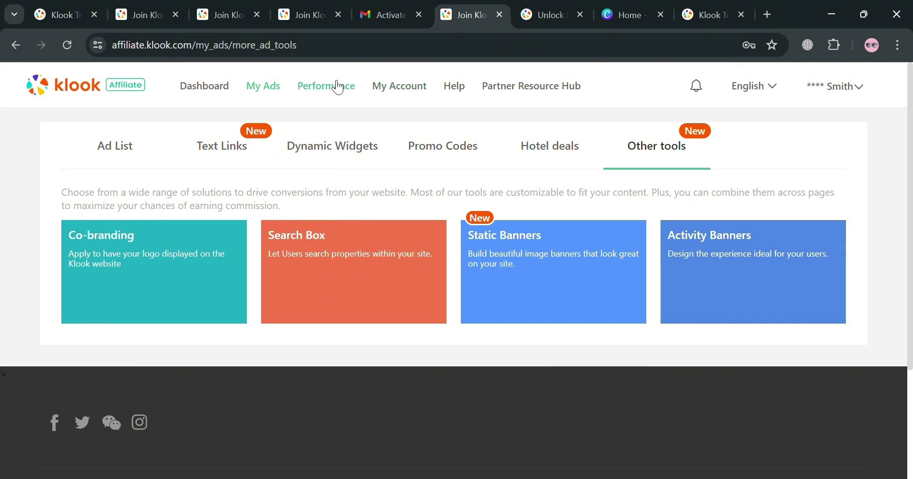
- Browse the Performance overview, then the Ticket List and Monthly reports pages
click(334, 95)
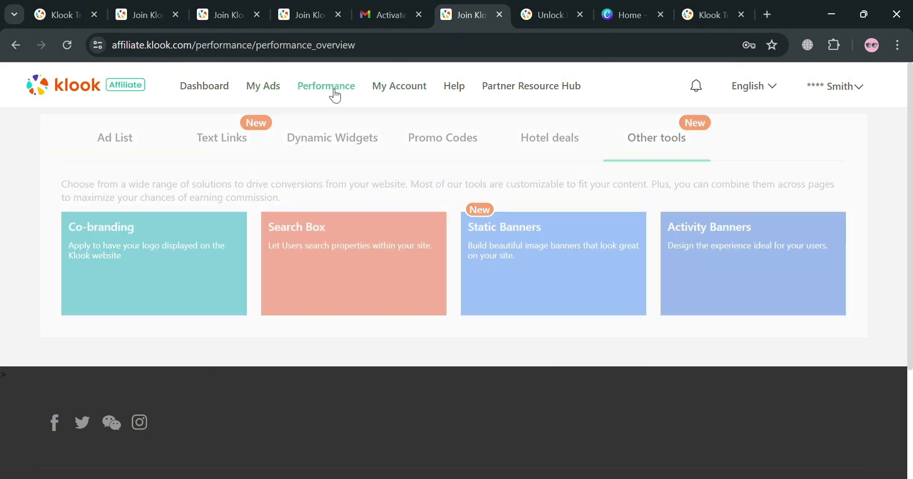
scroll(162, 275, down, 3)
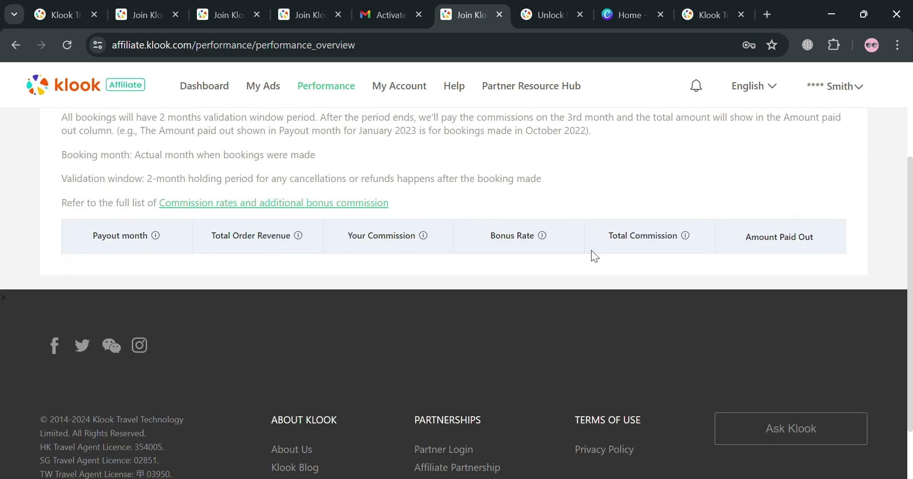
scroll(576, 273, up, 3)
click(228, 163)
click(327, 159)
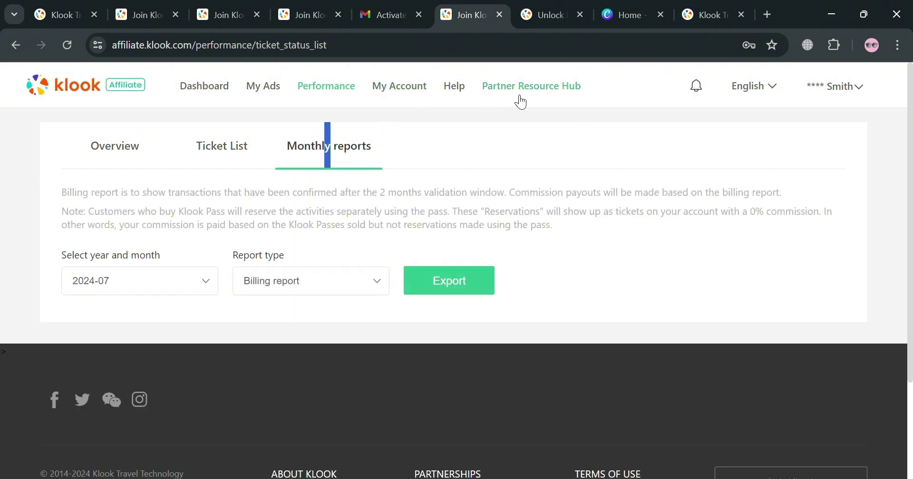
- Scroll through the dashboard's Performance overview and Account overview
click(209, 85)
scroll(354, 291, down, 10)
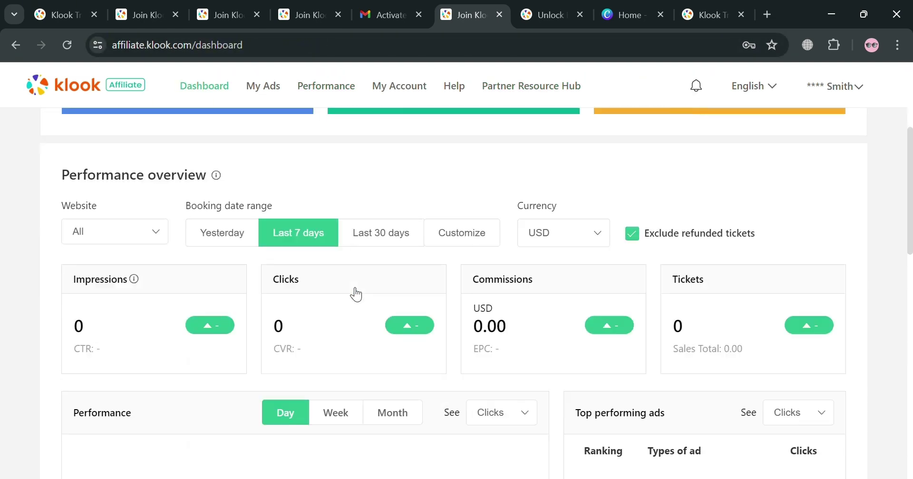
scroll(388, 277, down, 6)
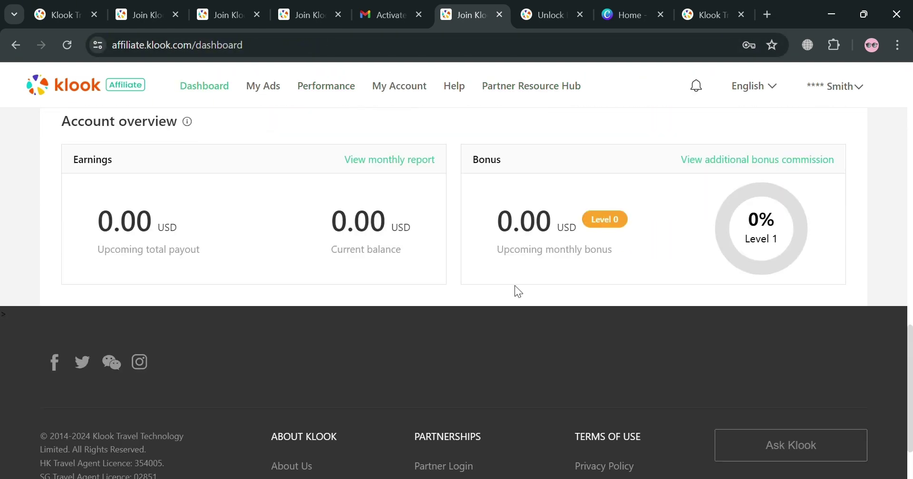
scroll(483, 293, up, 10)
scroll(484, 293, up, 5)
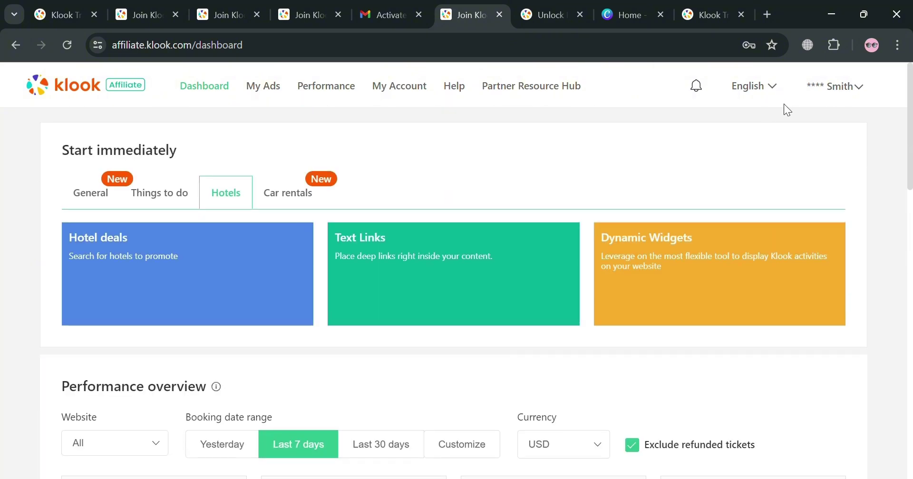
mouse_move(843, 94)
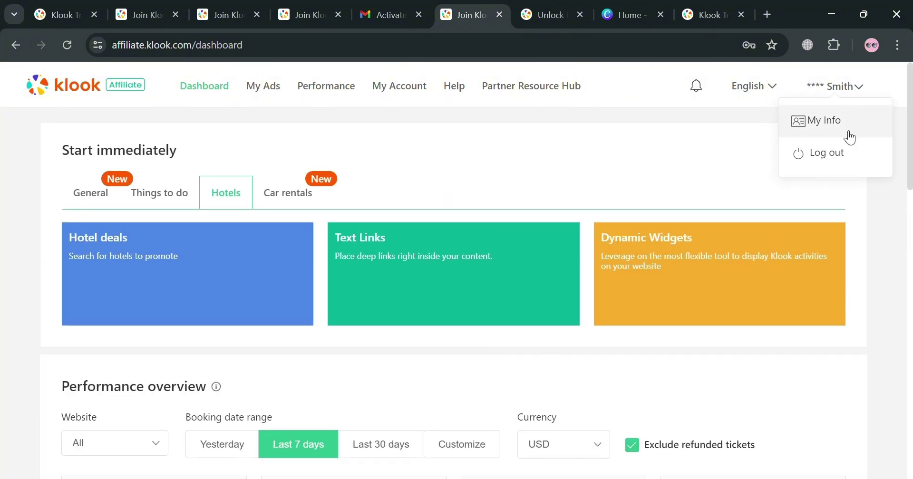